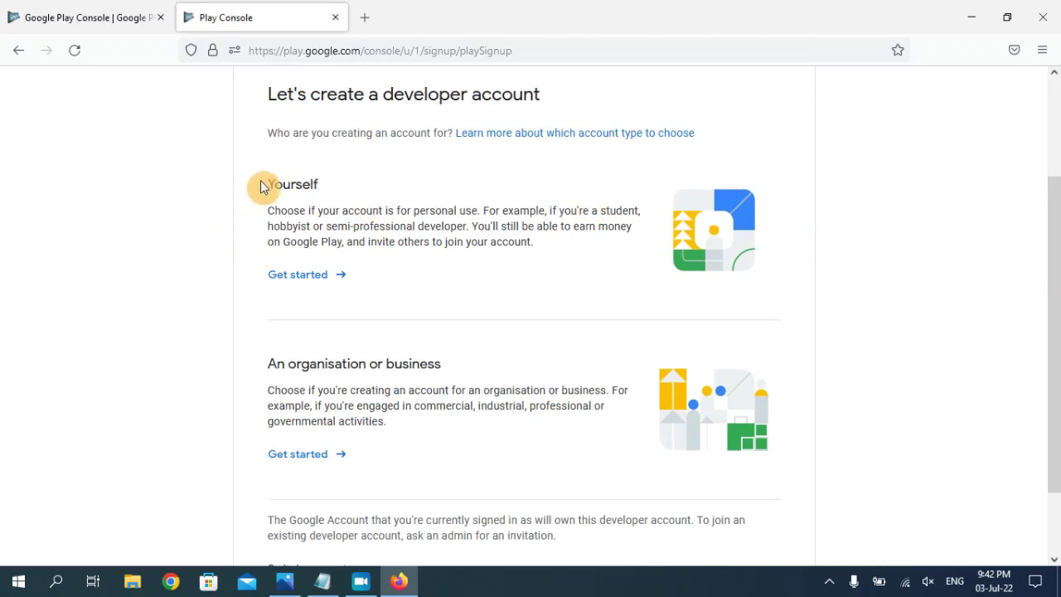
- Compare the Yourself and organisation account types, then choose to sign up as an individual
drag(264, 184, 384, 276)
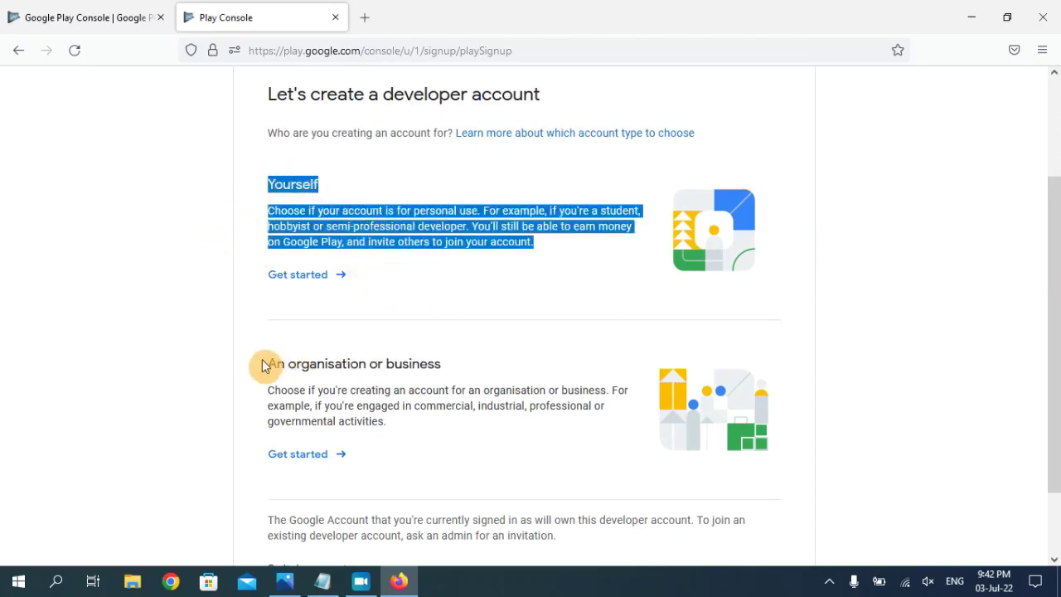
drag(265, 362, 372, 436)
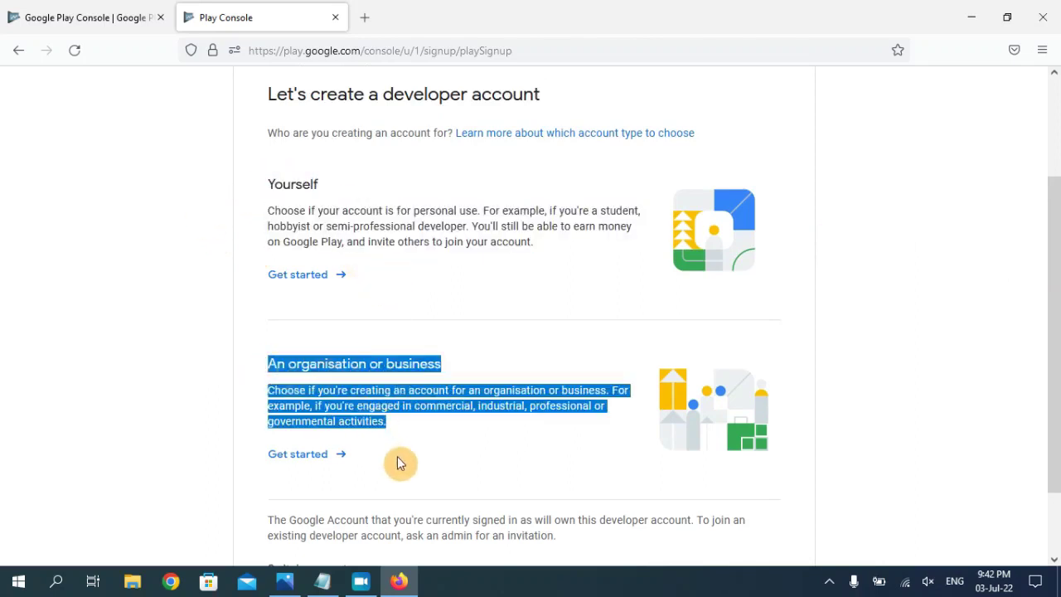
click(525, 244)
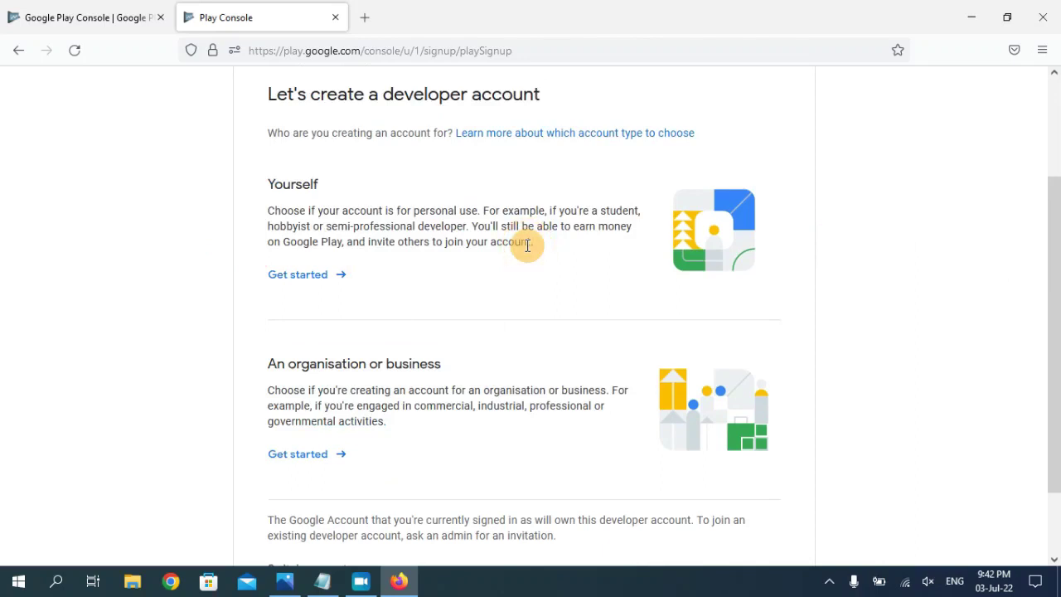
drag(256, 186, 362, 222)
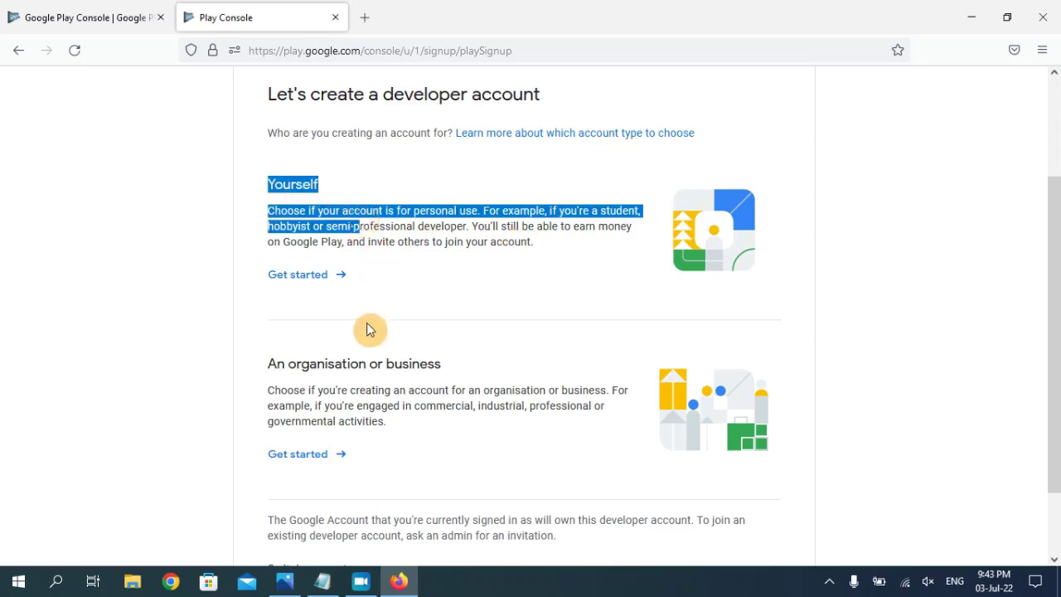
drag(273, 366, 387, 445)
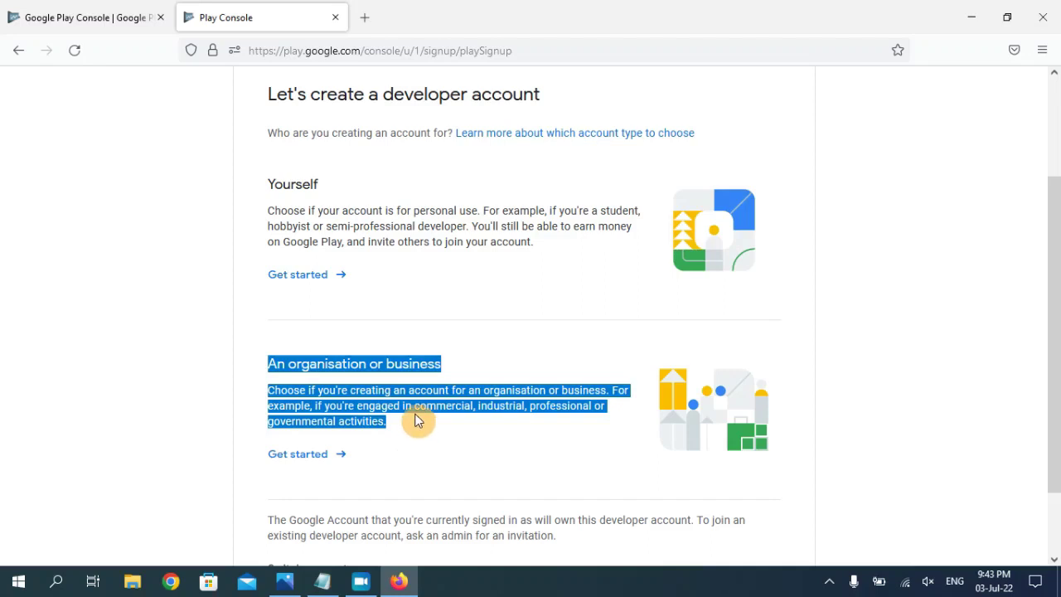
click(330, 222)
drag(272, 182, 351, 188)
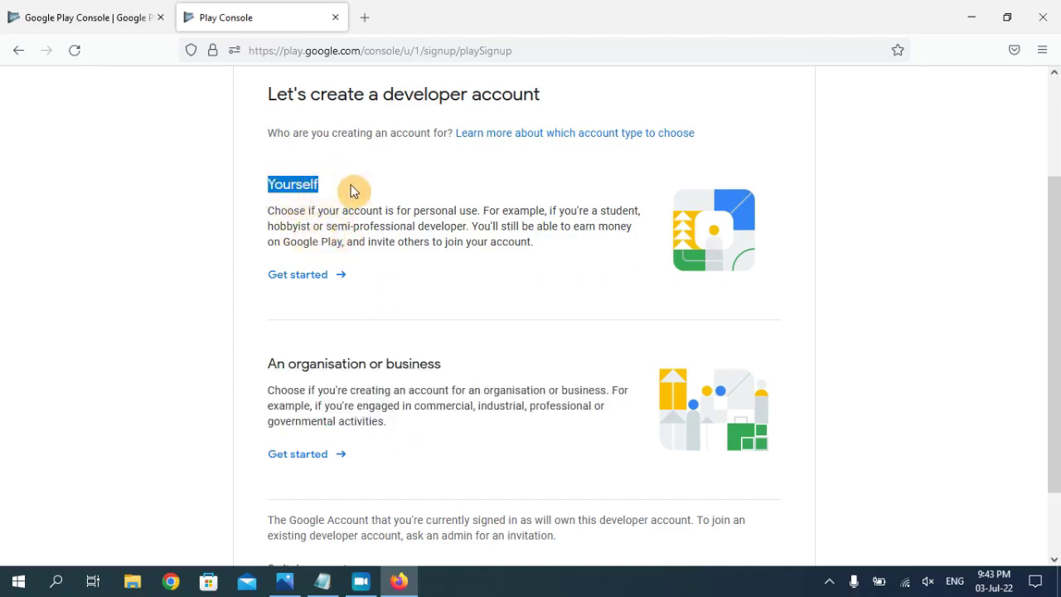
click(303, 284)
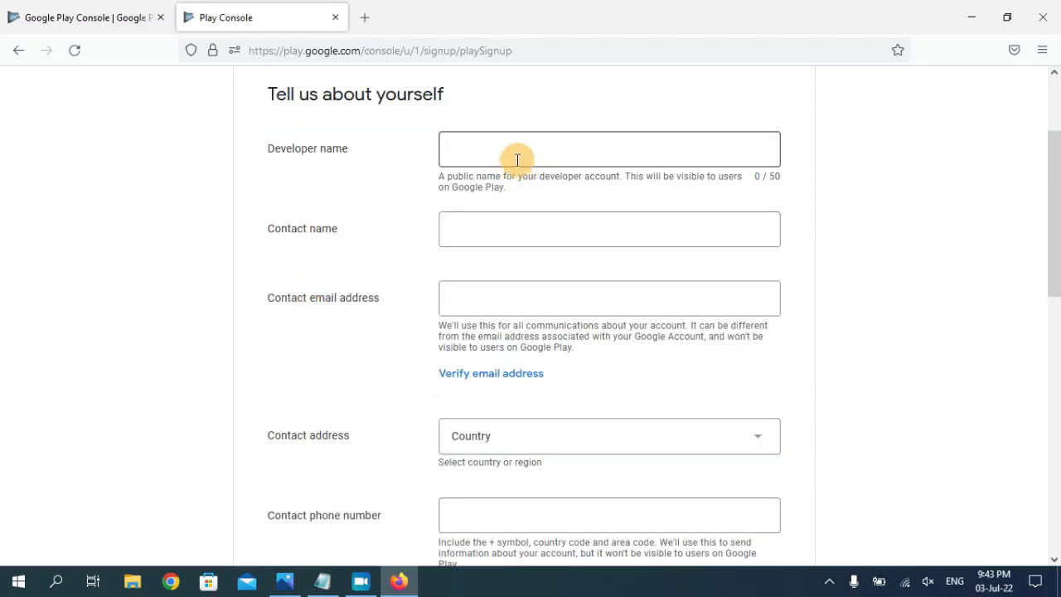
- Enter the developer name, correcting an initial typo
click(514, 155)
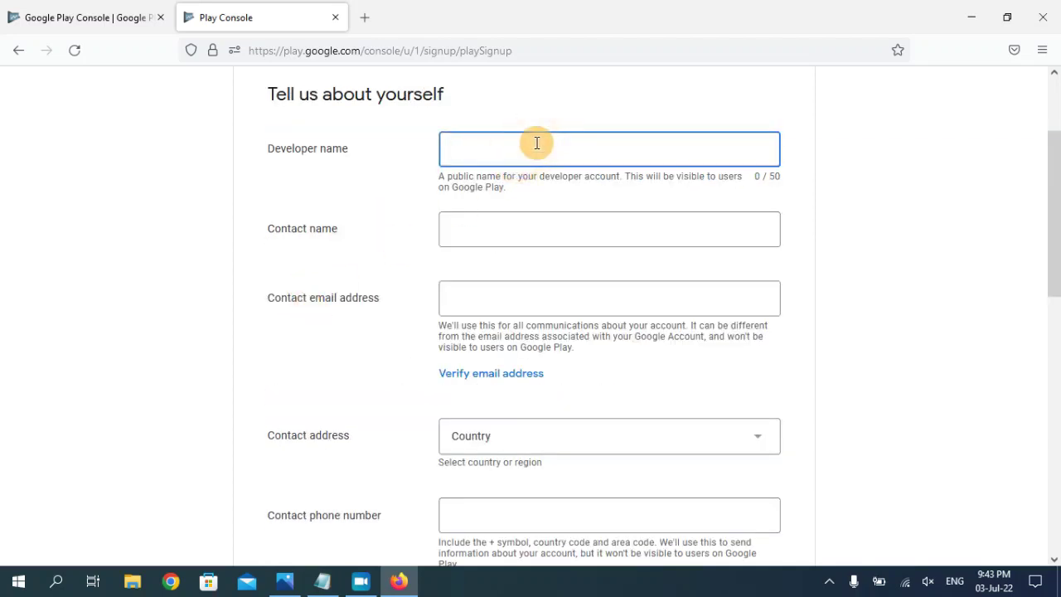
text(M)
key(BackSpace)
text(Afif Codez)
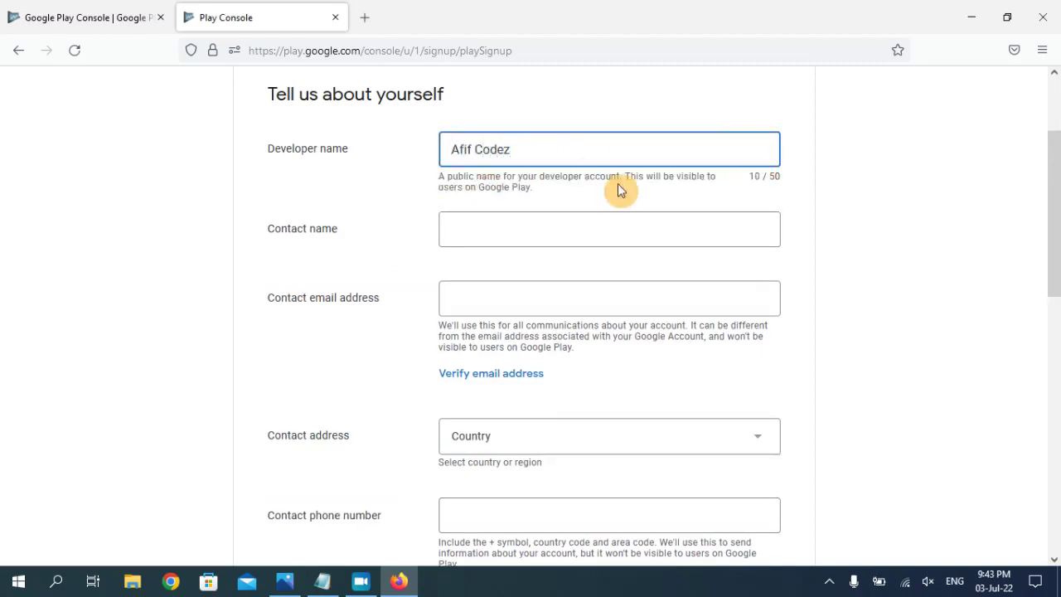
- Fill in the contact's full name and e-mail address
click(538, 235)
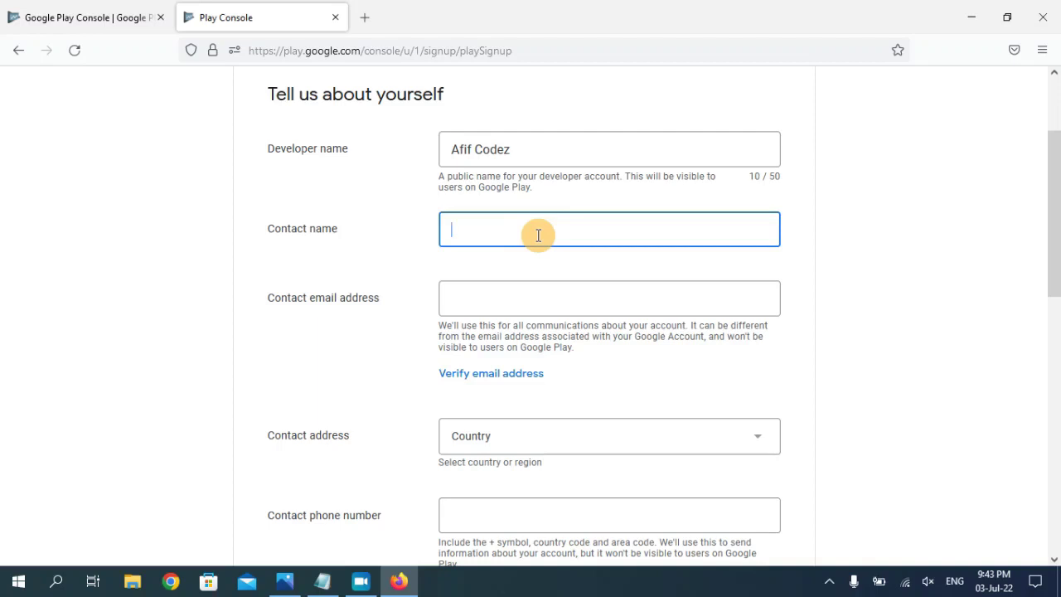
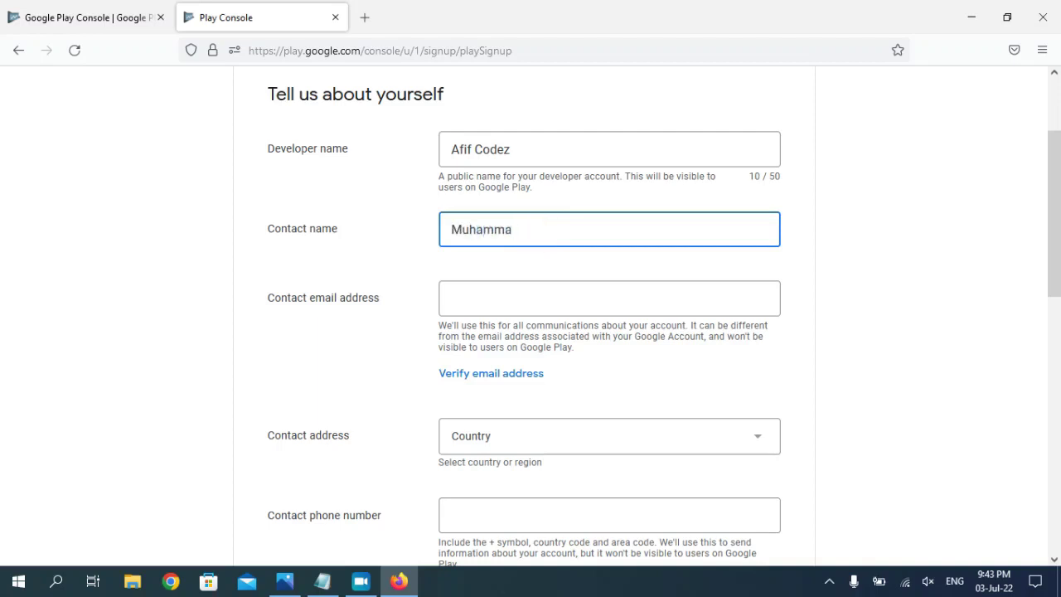
key(Tab)
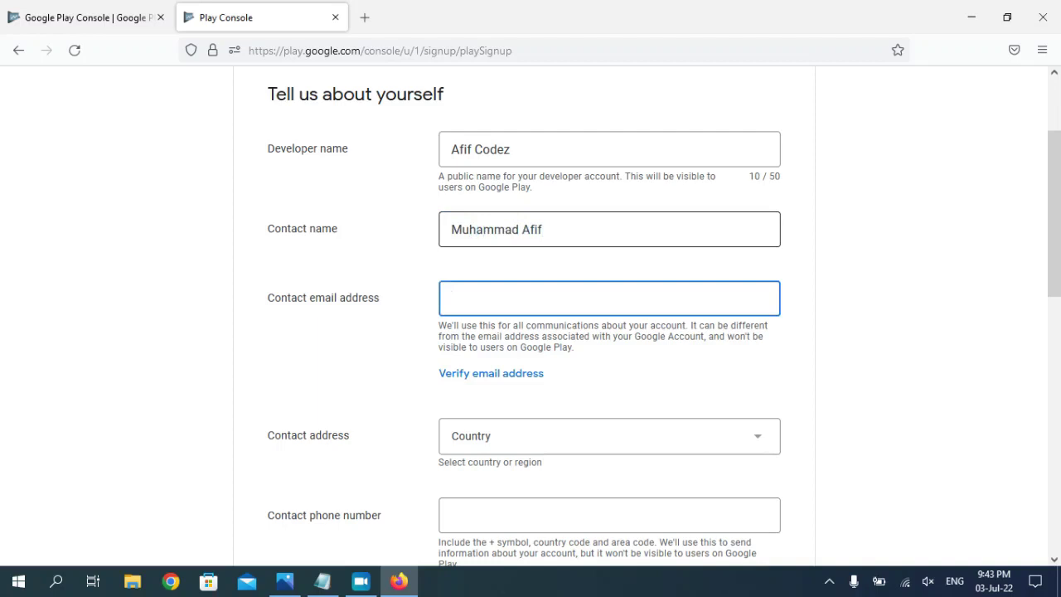
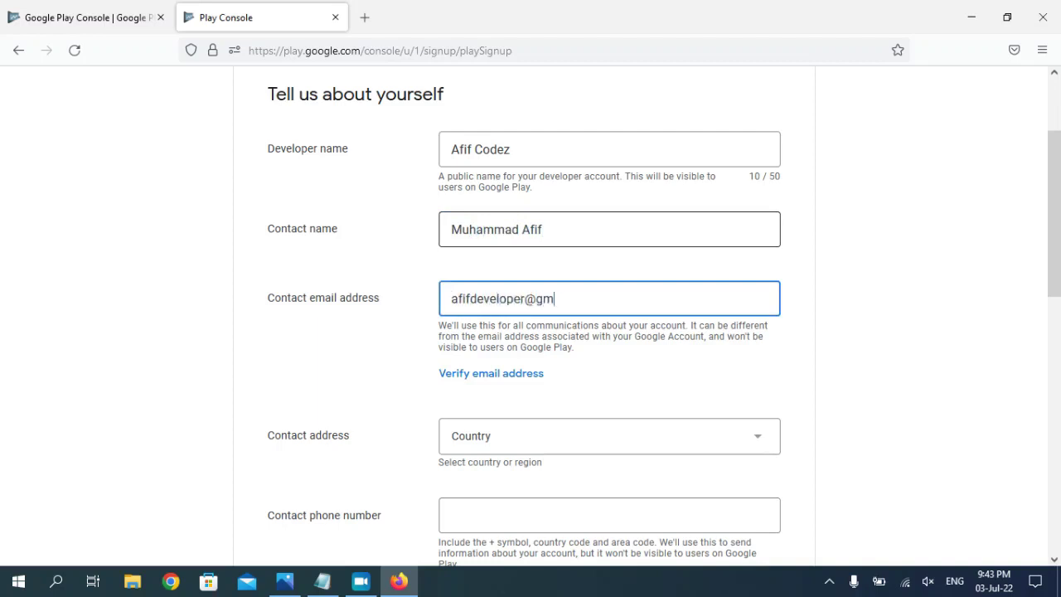
click(517, 435)
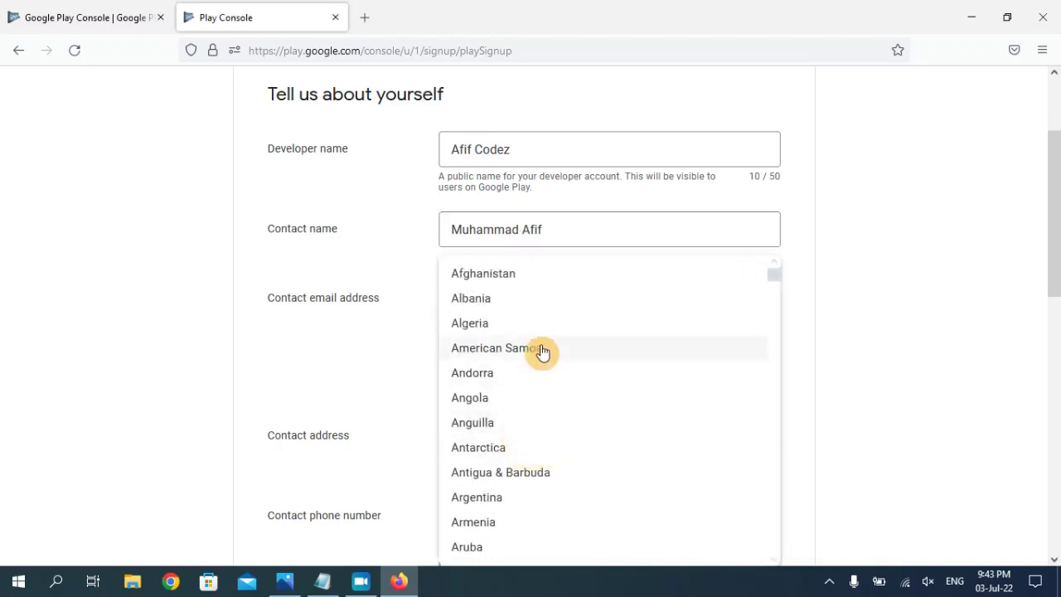
- Select Saudi Arabia as the contact address country
scroll(540, 350, down, 20)
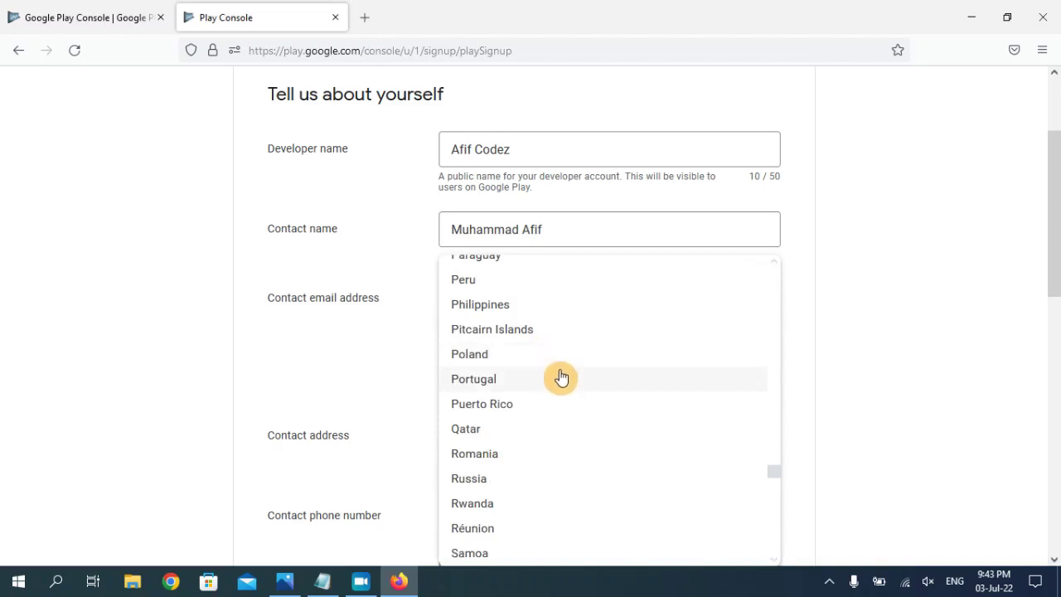
scroll(558, 376, down, 2)
scroll(890, 388, down, 1)
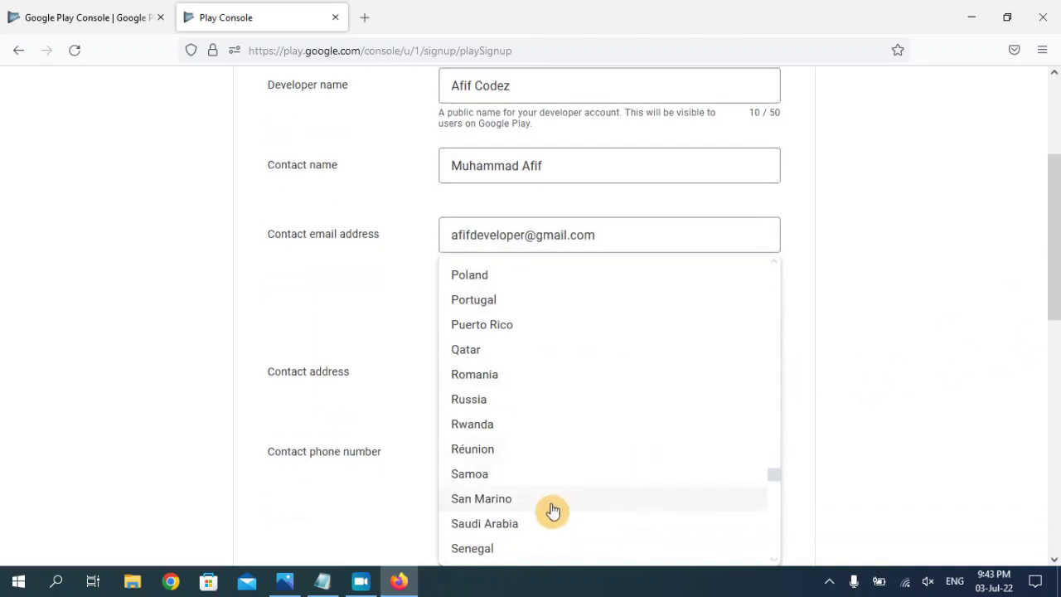
click(513, 525)
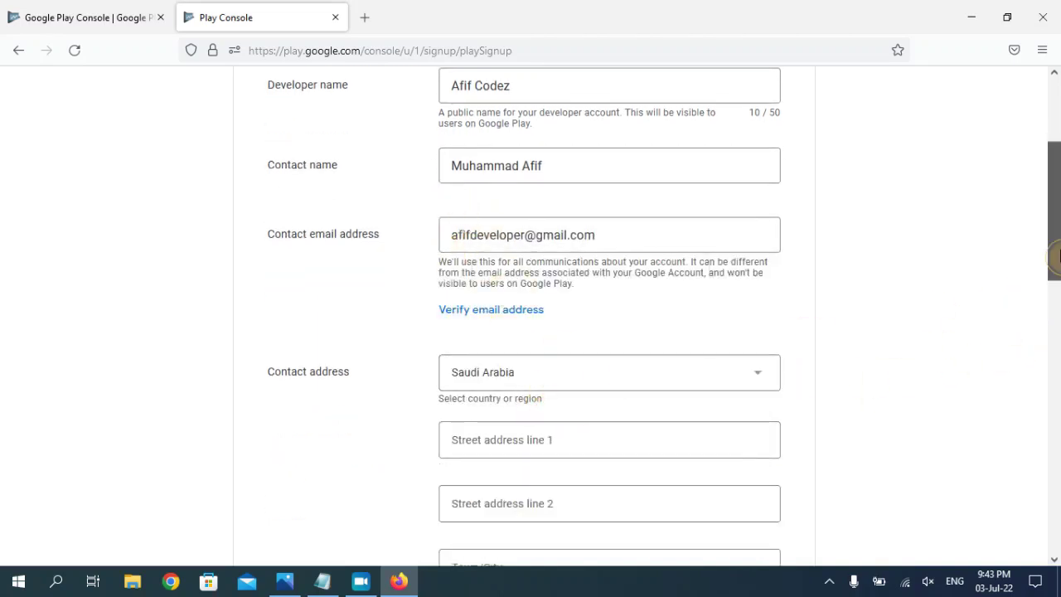
scroll(935, 313, down, 3)
- Fill in the street address line 1, town/city and postcode fields
click(525, 223)
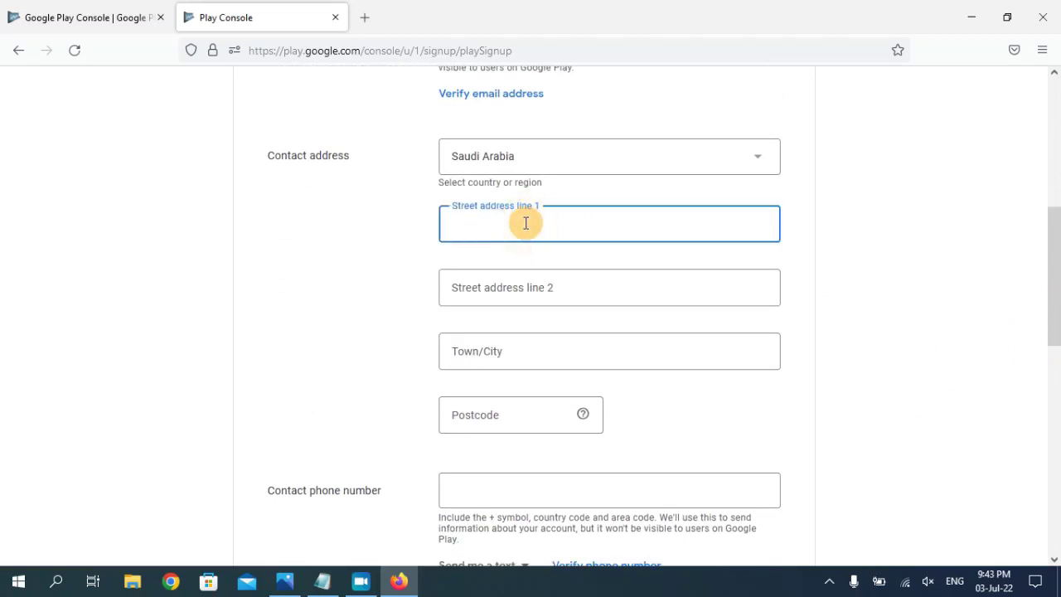
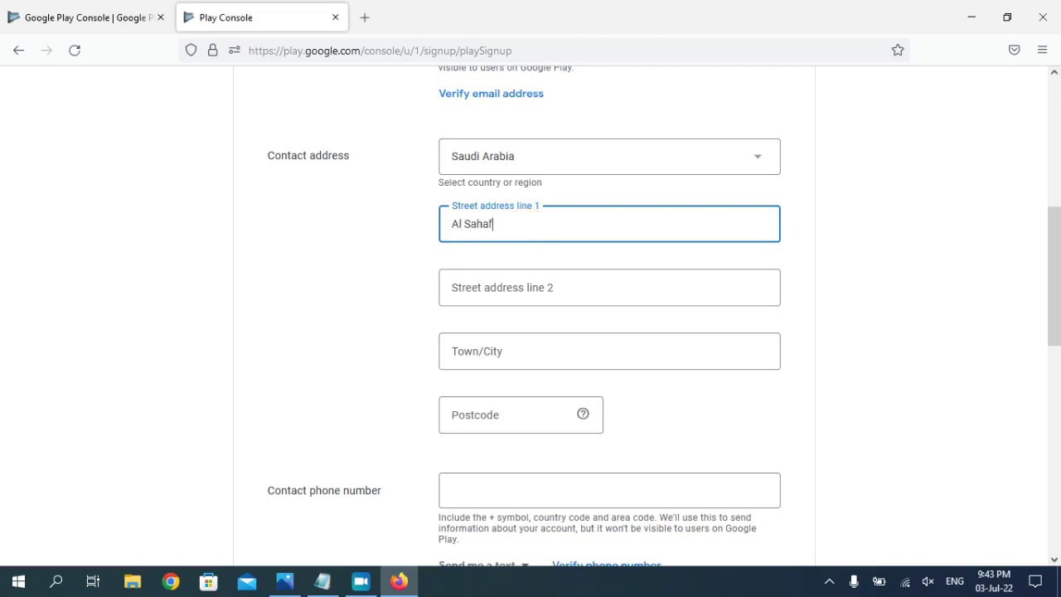
click(541, 361)
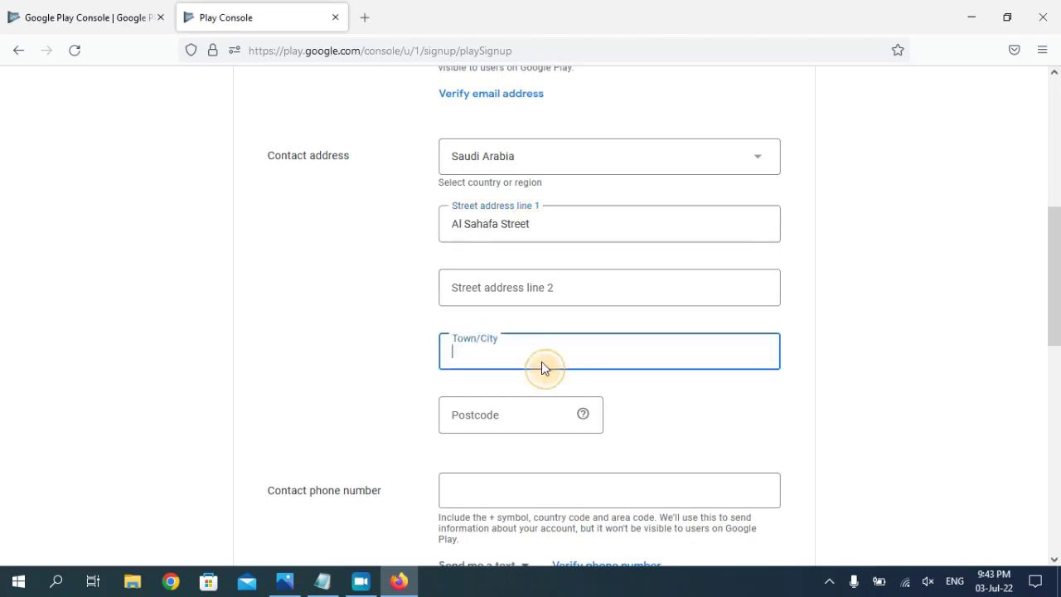
text(Je)
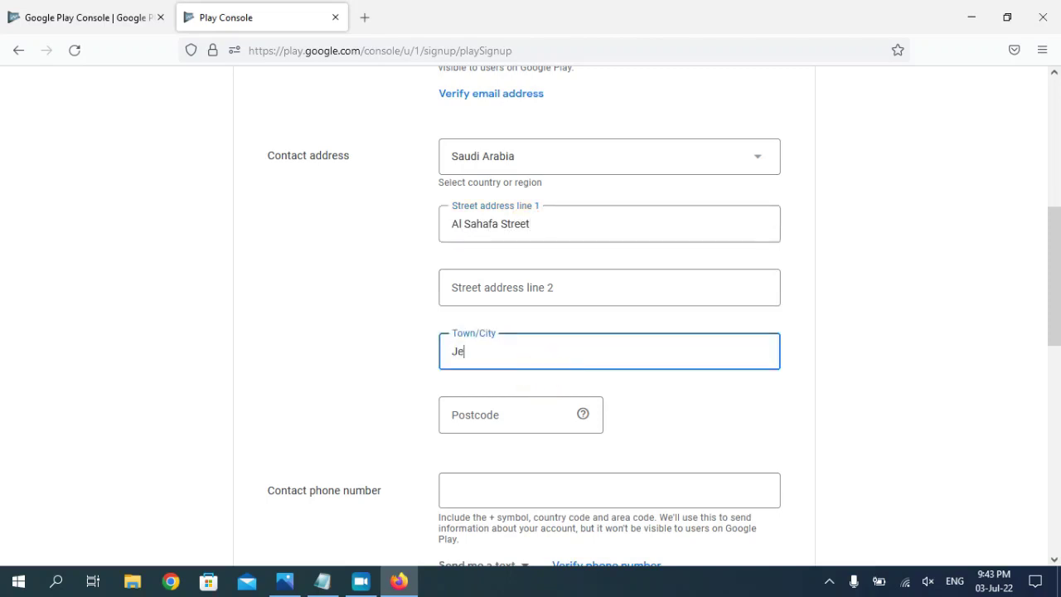
text(ddah)
click(535, 418)
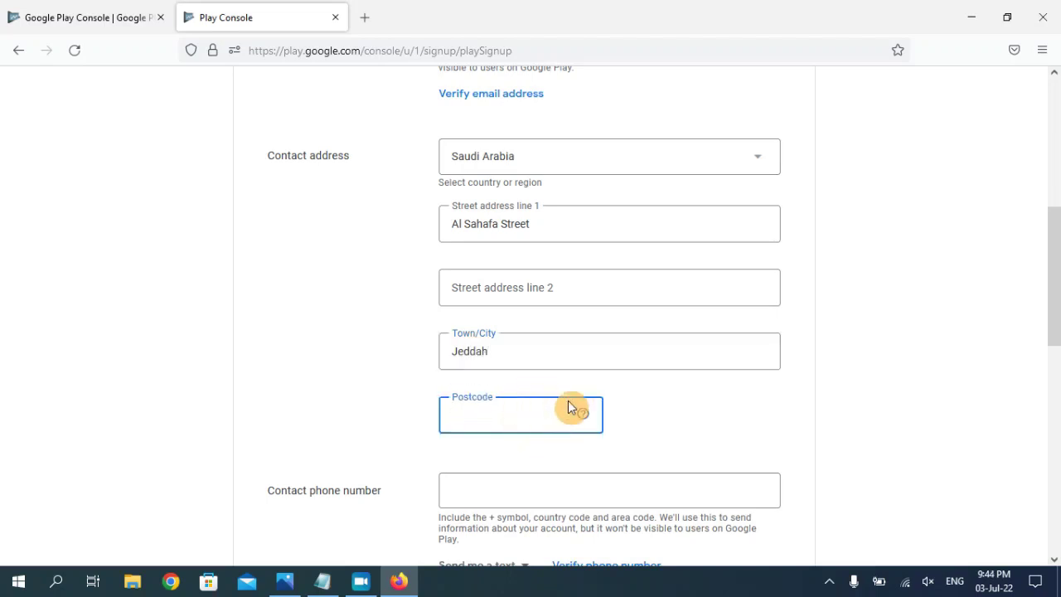
text(32228)
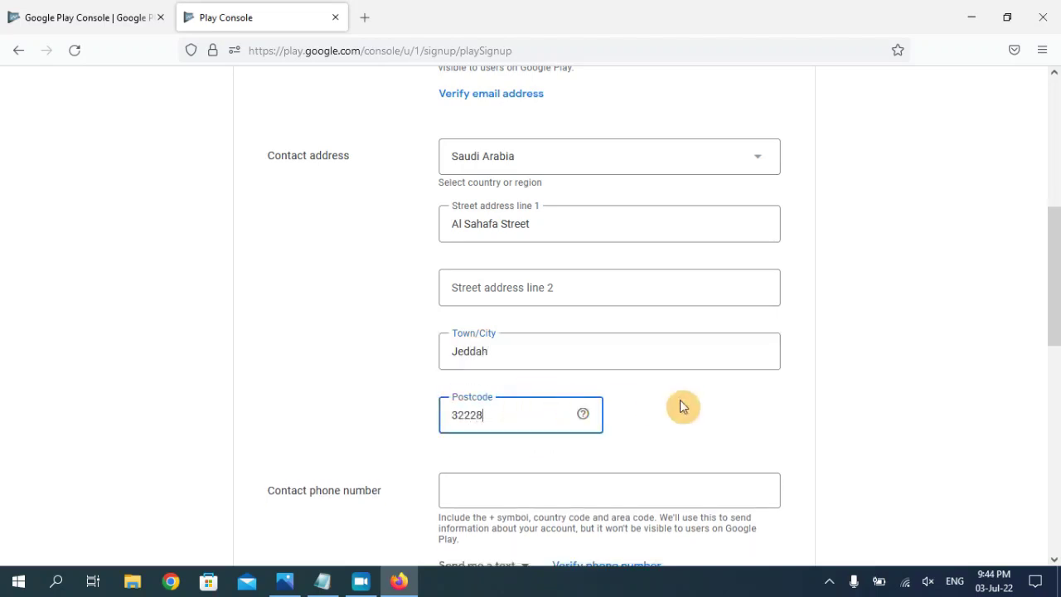
drag(1056, 250, 1053, 360)
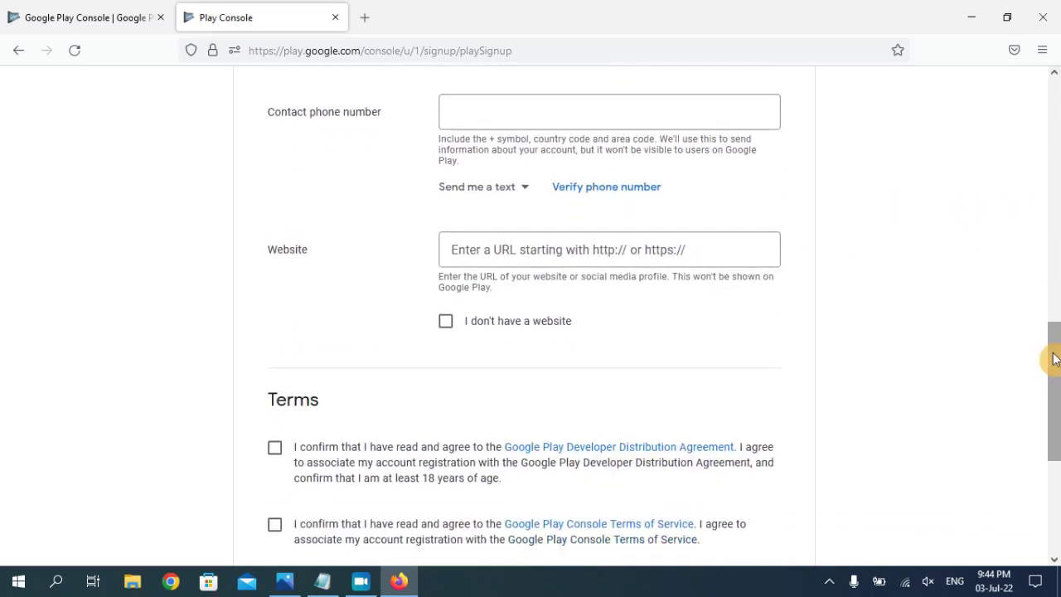
- Enter the contact phone number and request a text-message verification code
click(543, 119)
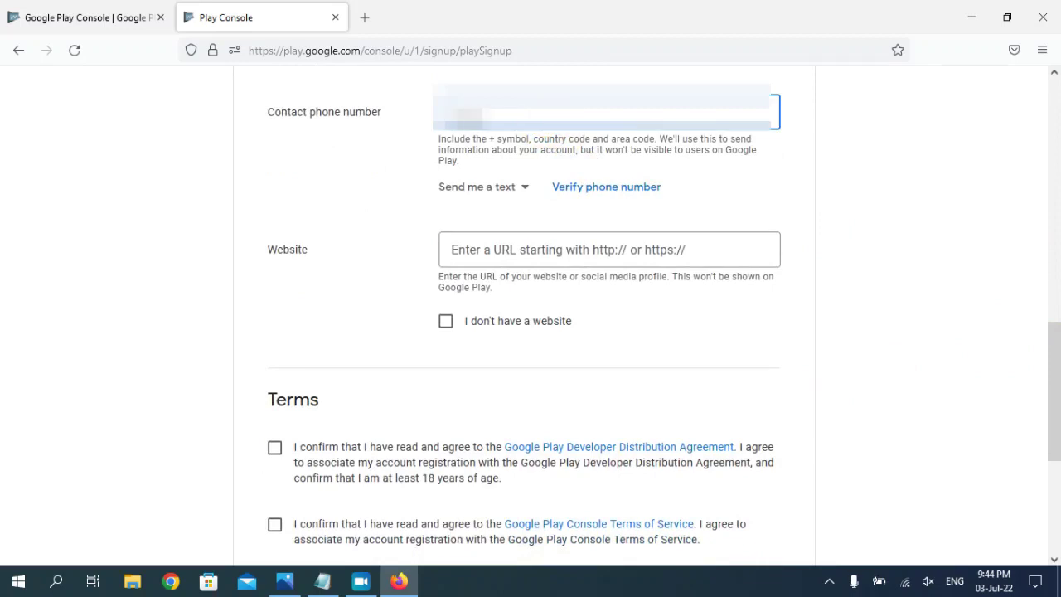
text(00000)
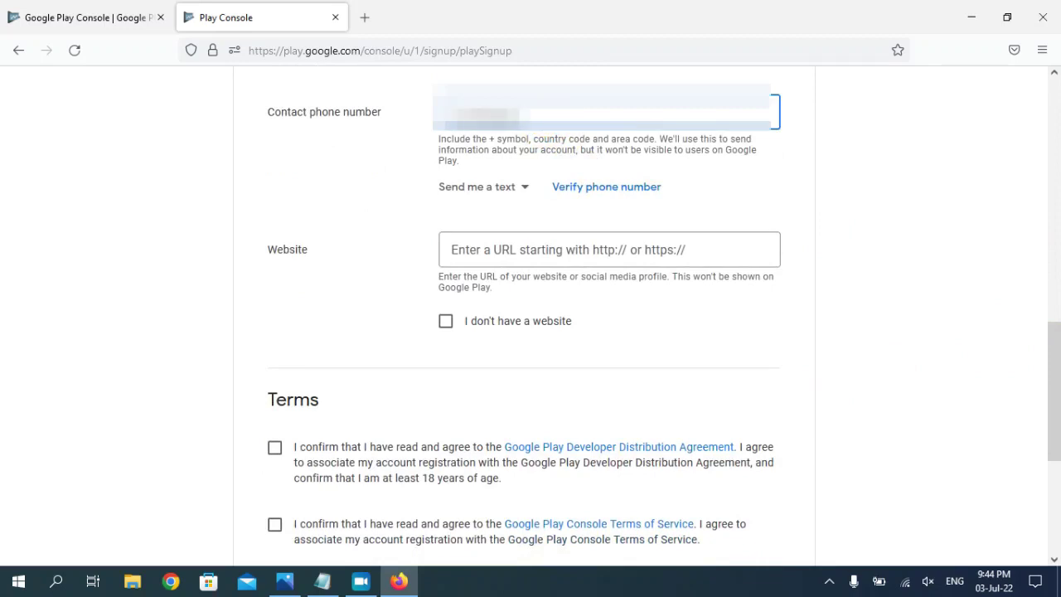
text(00)
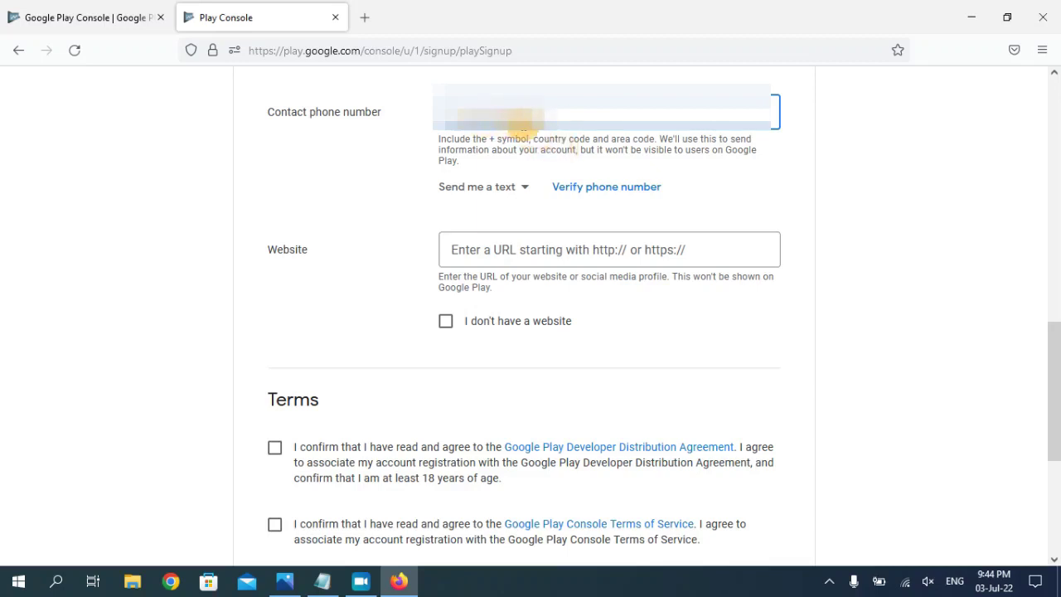
click(633, 191)
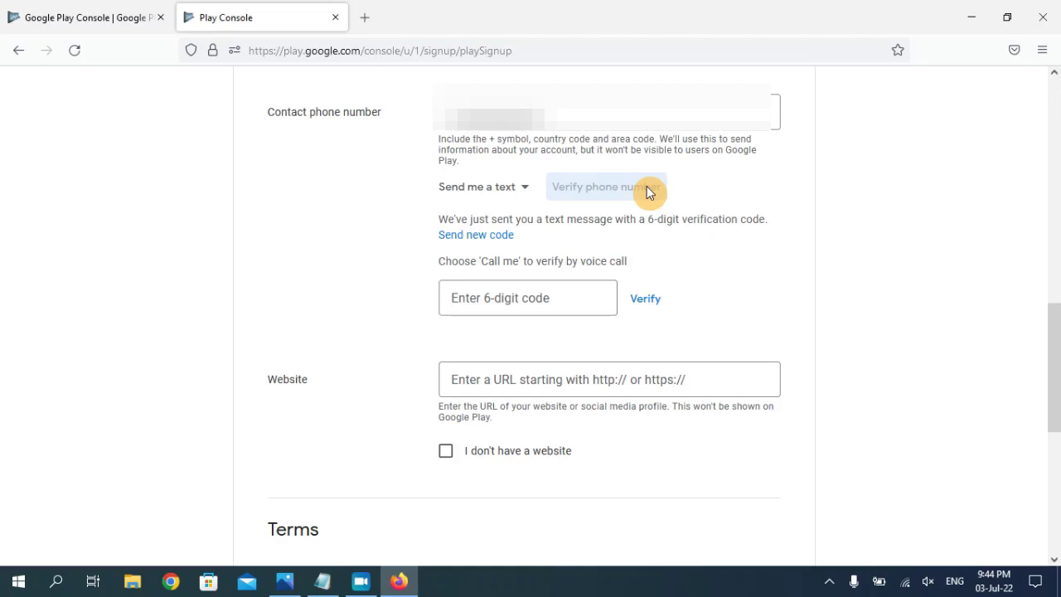
- Enter the received 6-digit verification code and submit it
click(507, 304)
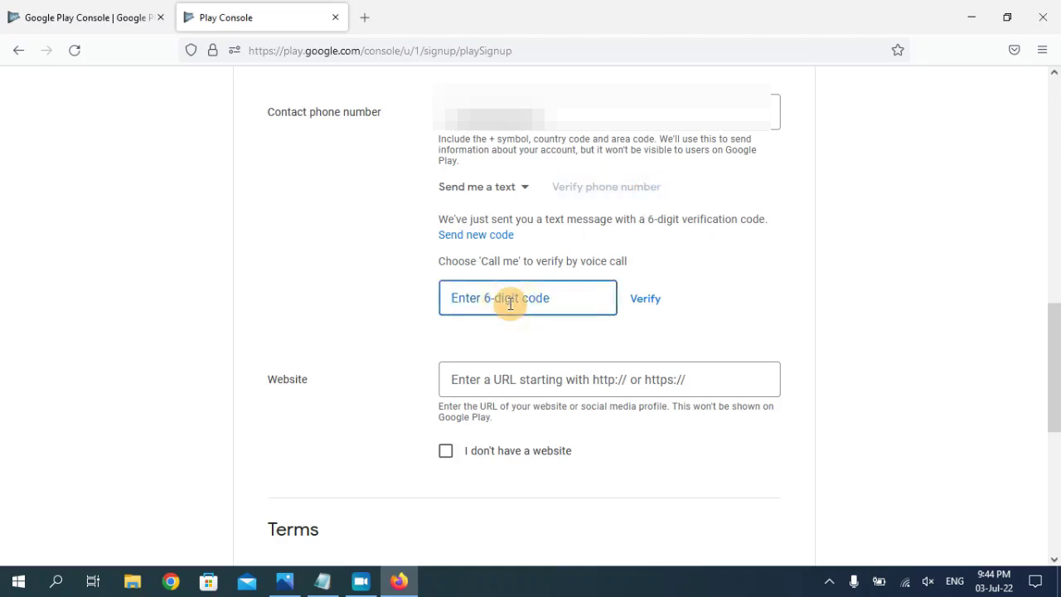
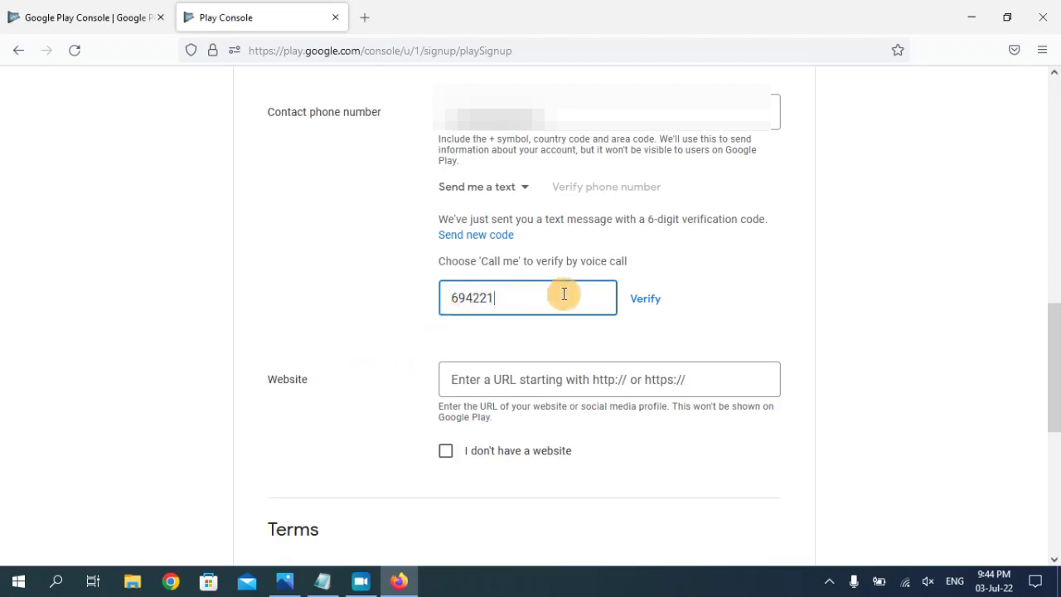
click(654, 301)
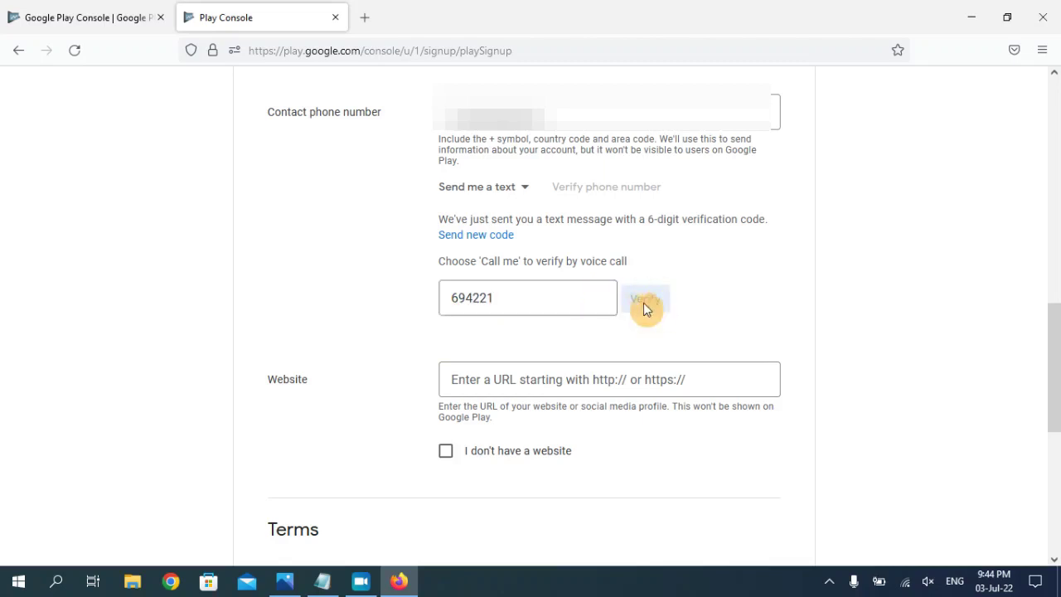
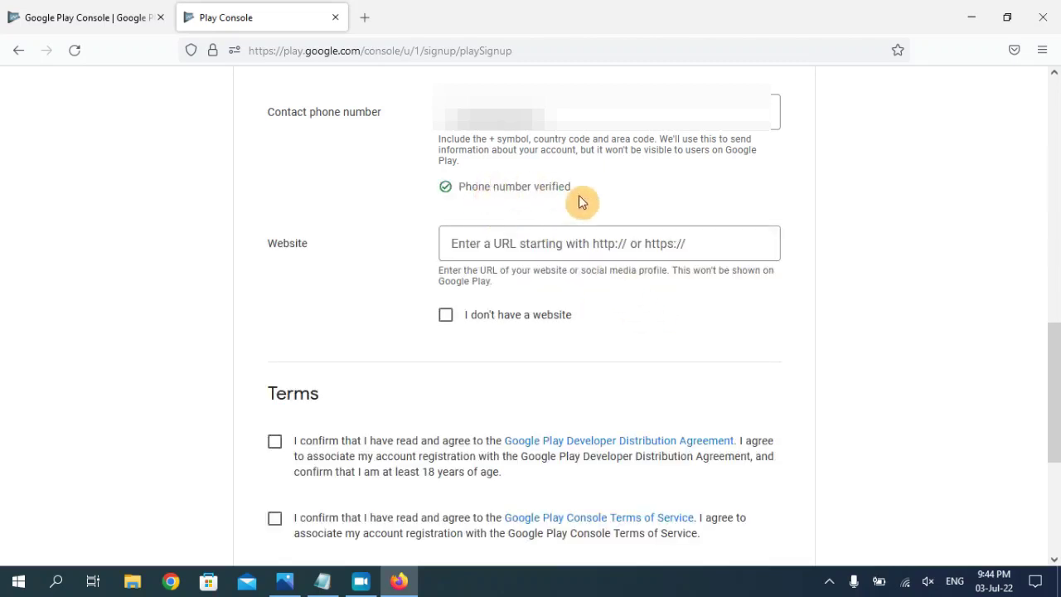
- Confirm the contact phone number shows as verified and move down the form toward the Website field
drag(570, 189, 458, 208)
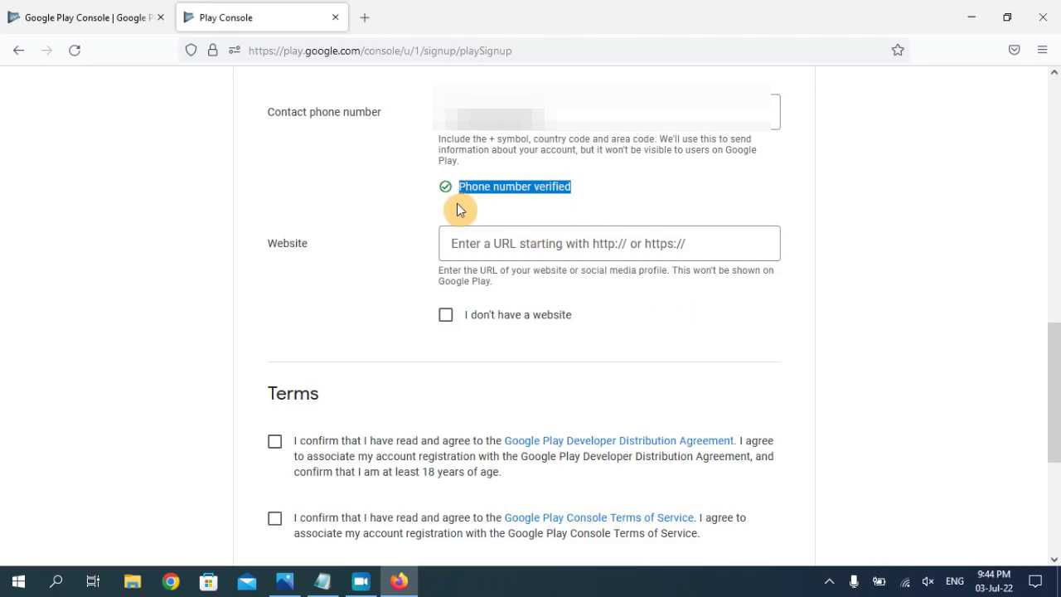
drag(1053, 349, 1055, 371)
click(460, 394)
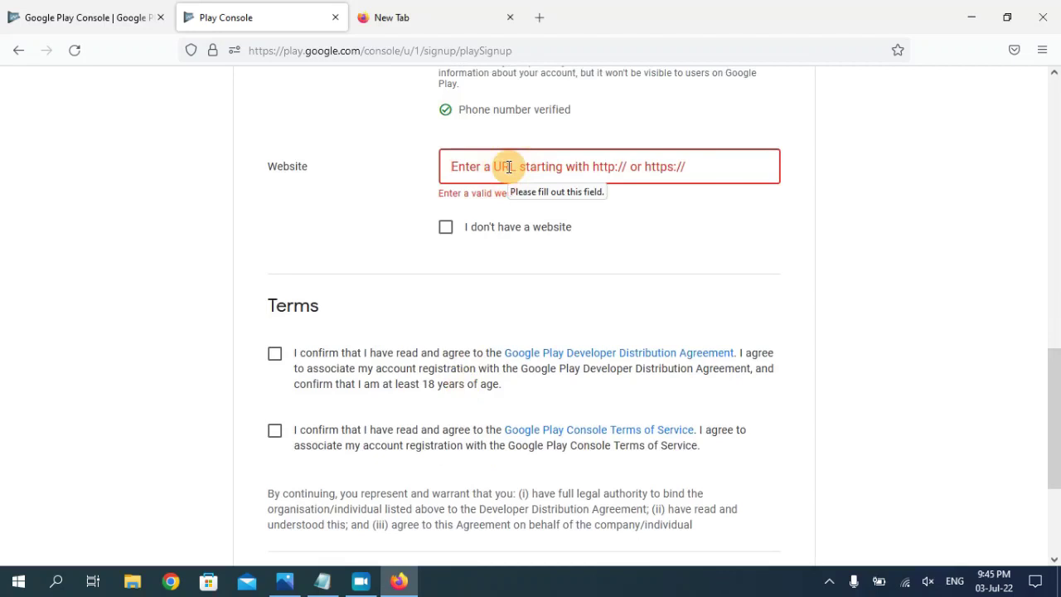
- Paste the portfolio address into the Website field instead of declaring no website
click(448, 236)
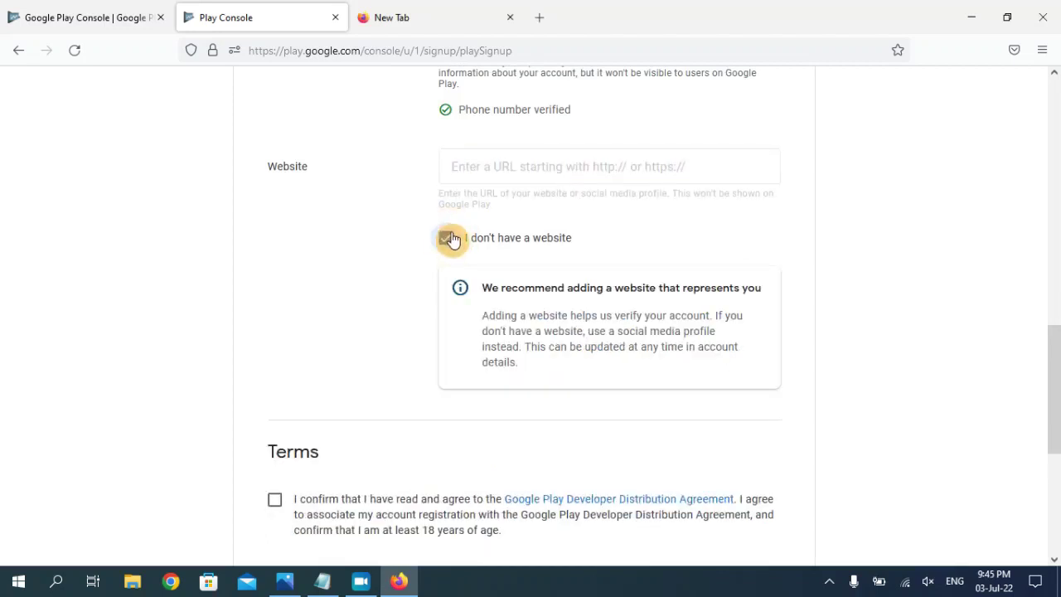
click(449, 238)
click(476, 168)
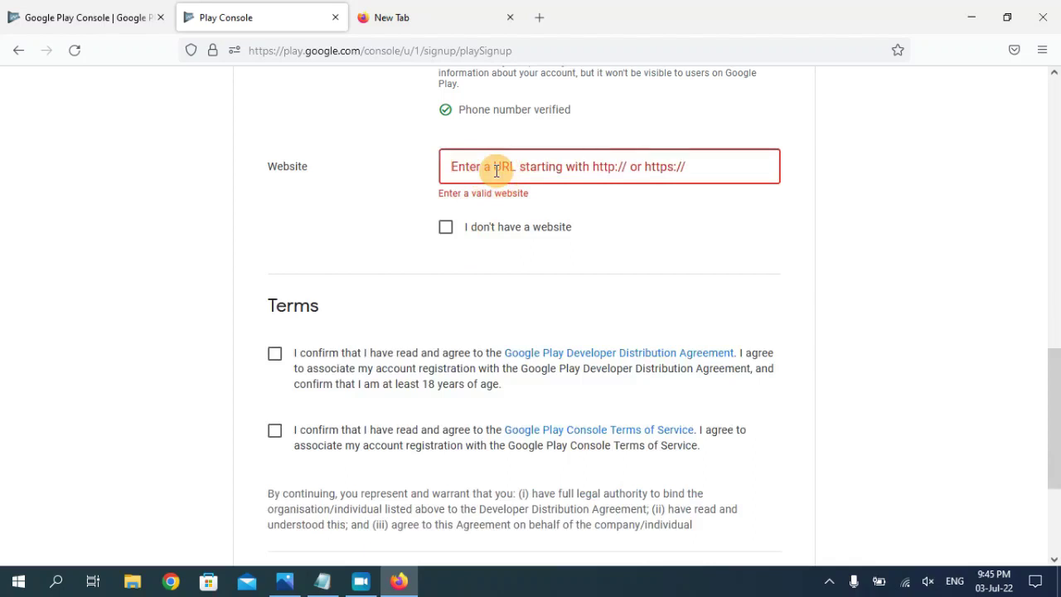
right_click(497, 170)
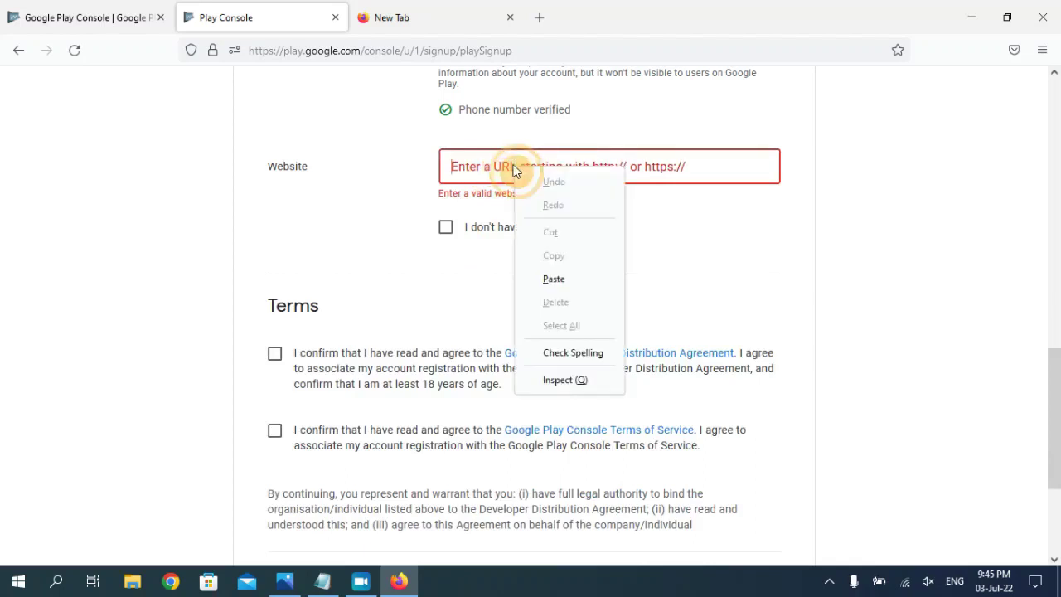
click(552, 276)
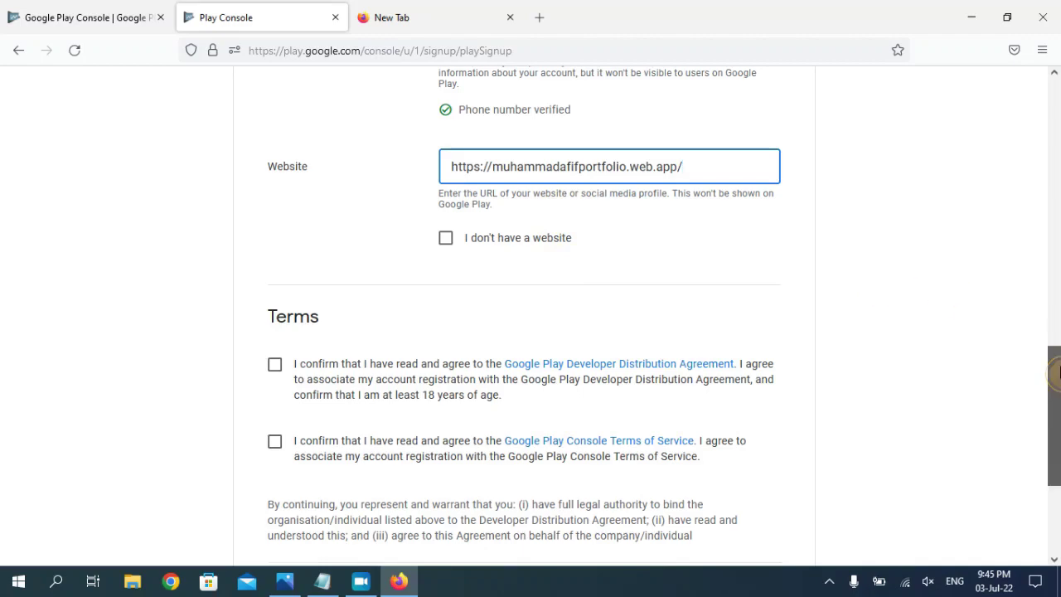
scroll(510, 194, down, 3)
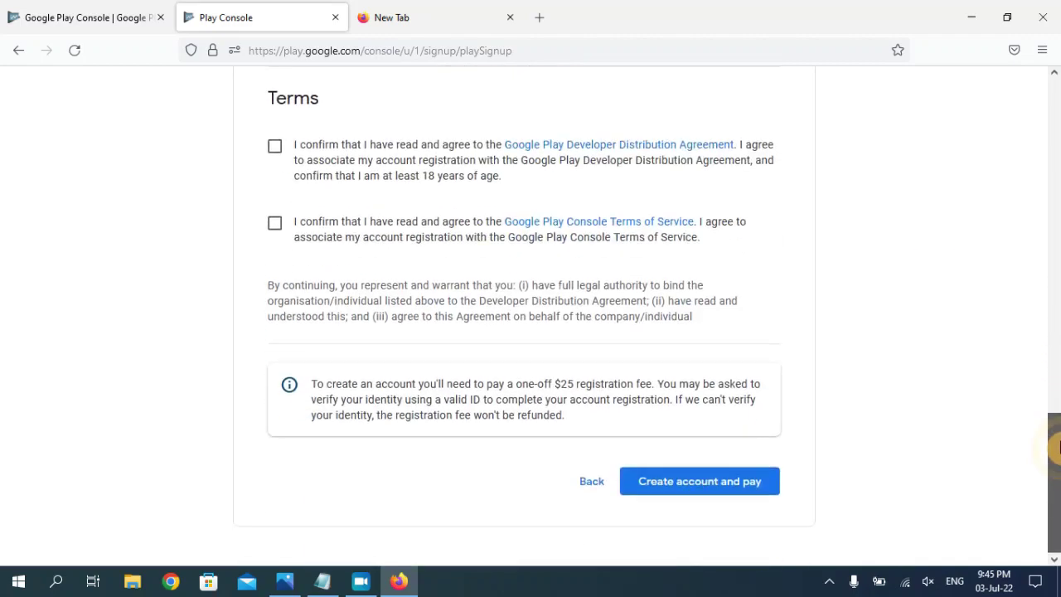
- Accept the Developer Distribution Agreement and Play Console Terms of Service, then attempt Create account and pay
click(275, 149)
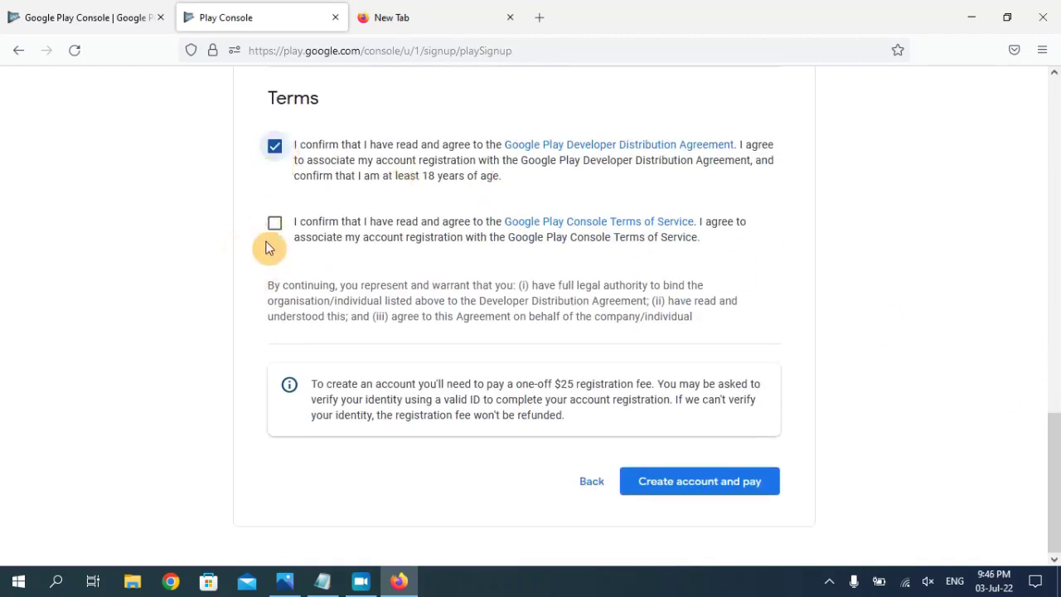
click(275, 226)
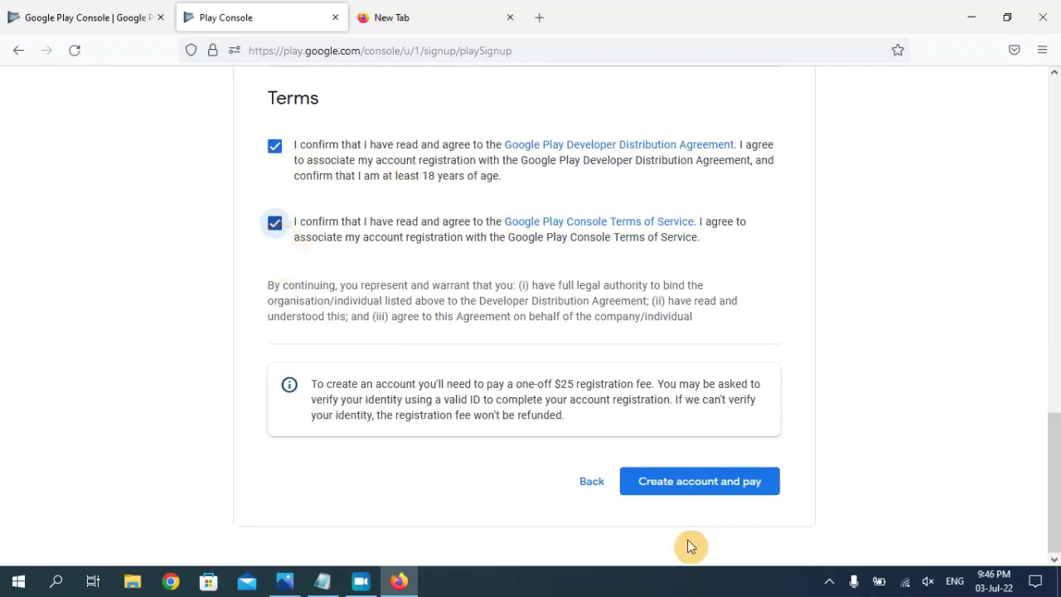
click(719, 496)
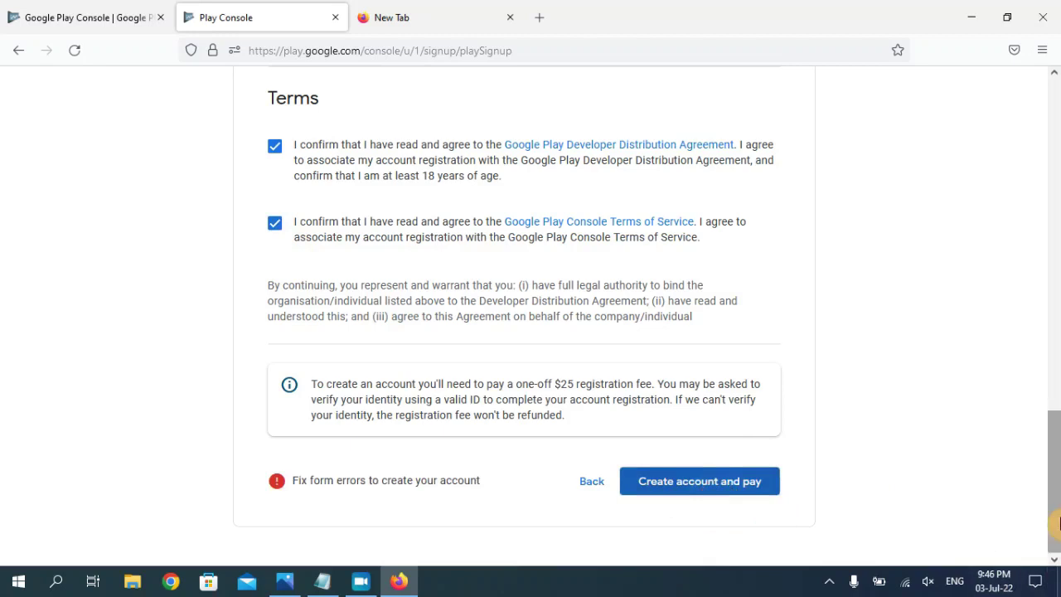
drag(296, 482, 491, 487)
- Verify the contact email with the emailed six-digit code, then submit via Create account and pay
scroll(892, 484, up, 10)
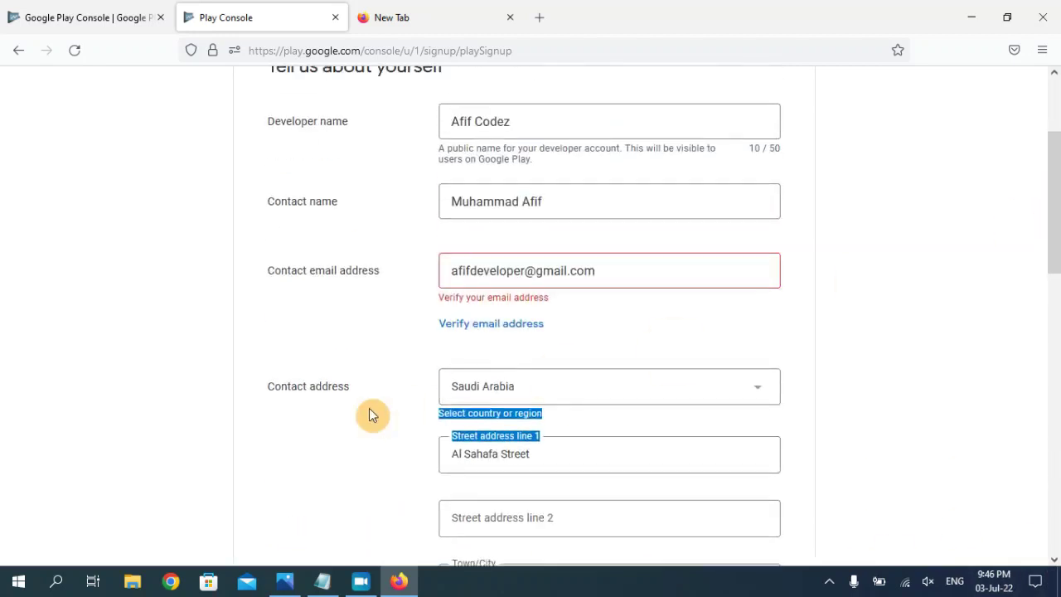
click(587, 340)
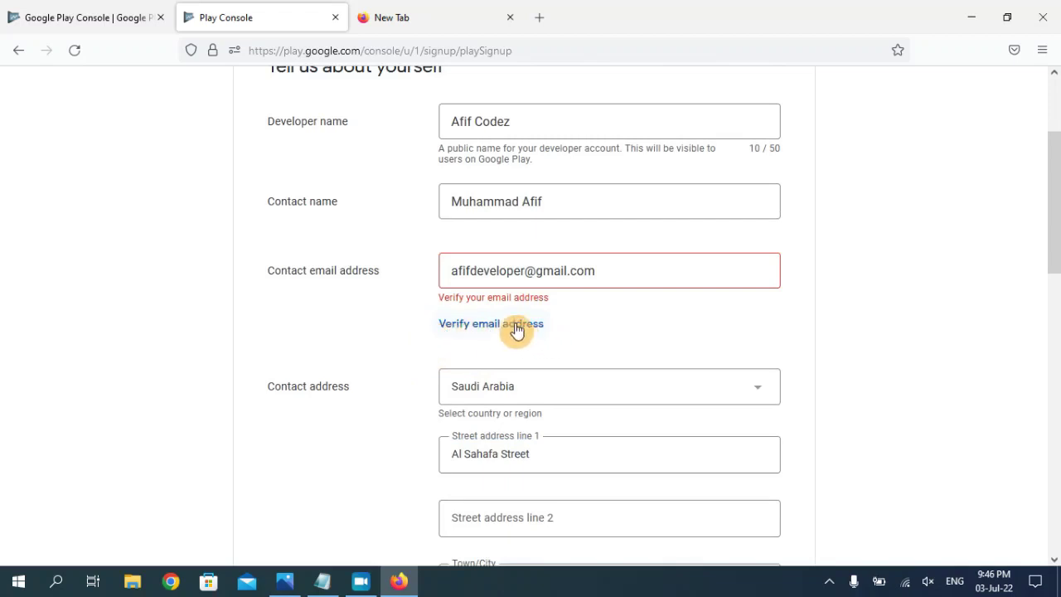
click(516, 328)
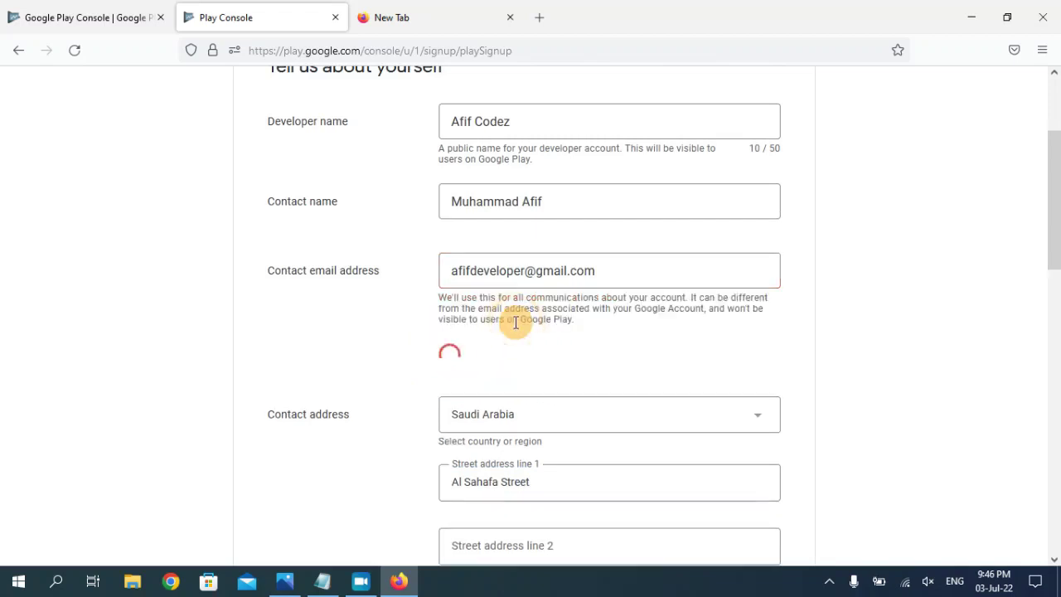
click(553, 398)
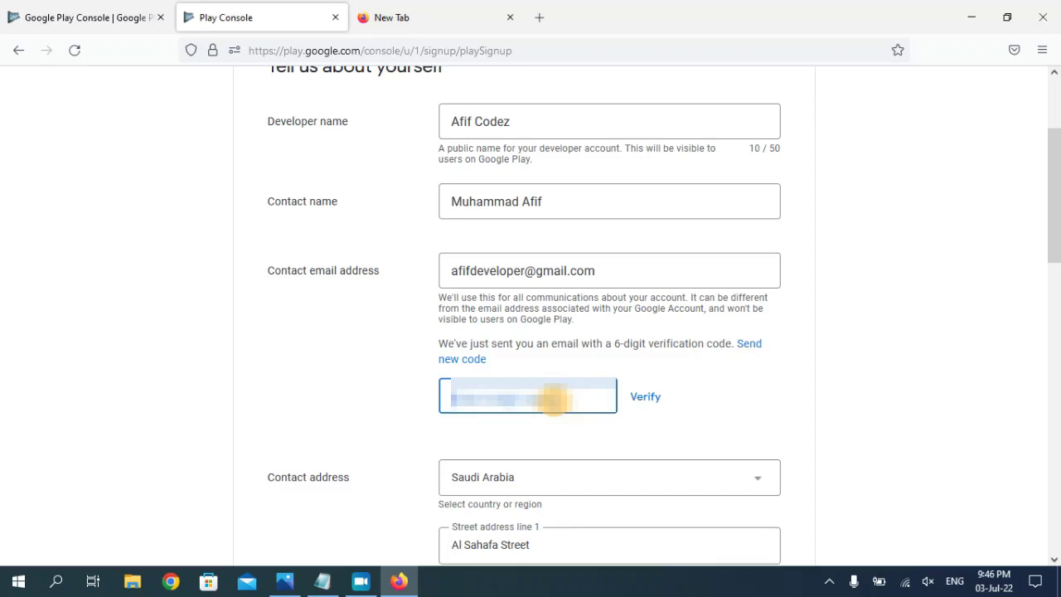
key(BackSpace)
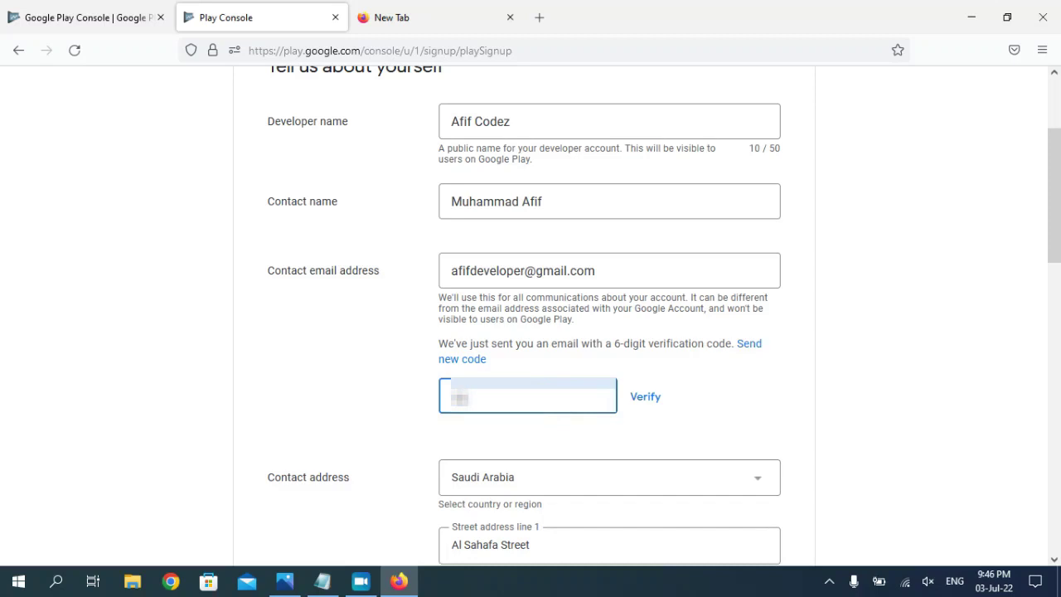
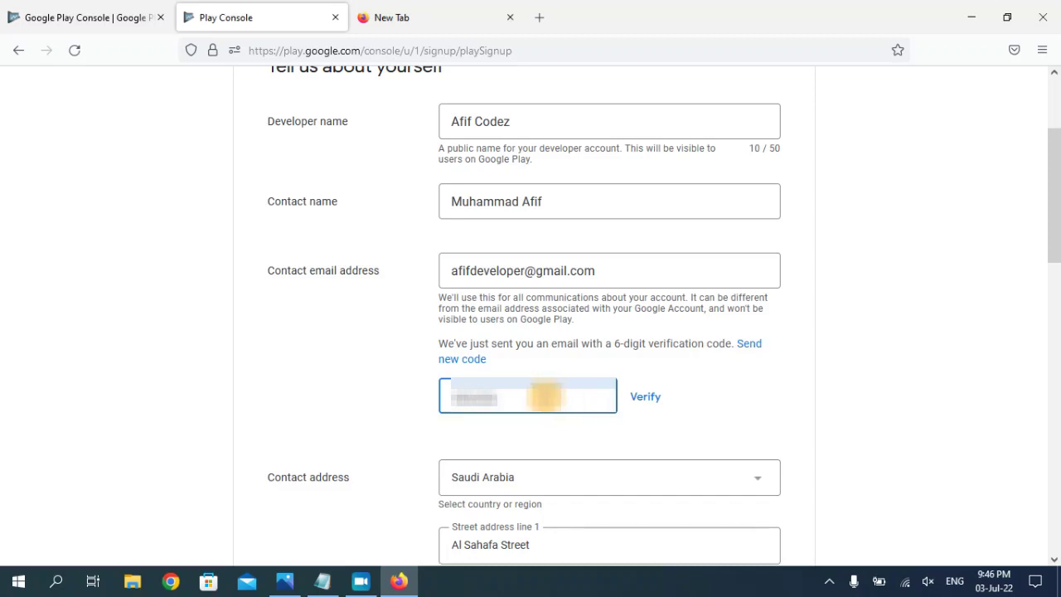
click(650, 406)
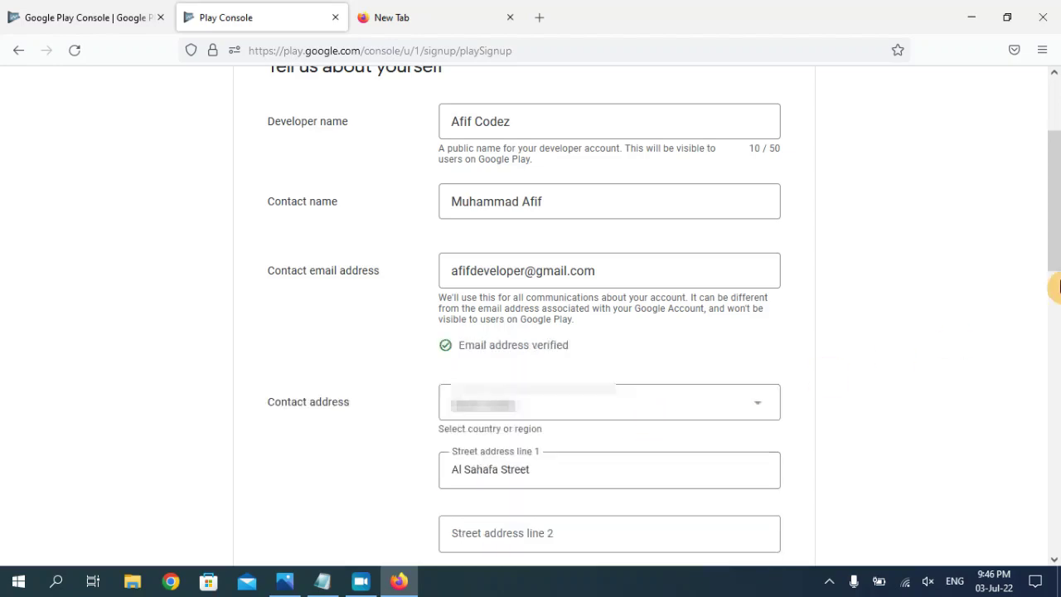
drag(1053, 248, 1054, 530)
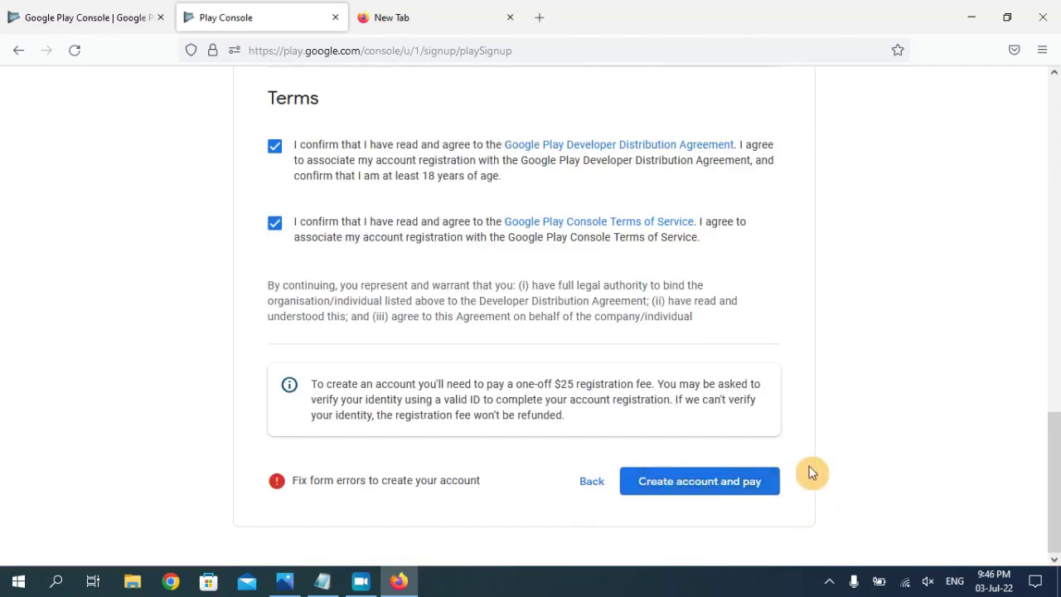
click(735, 485)
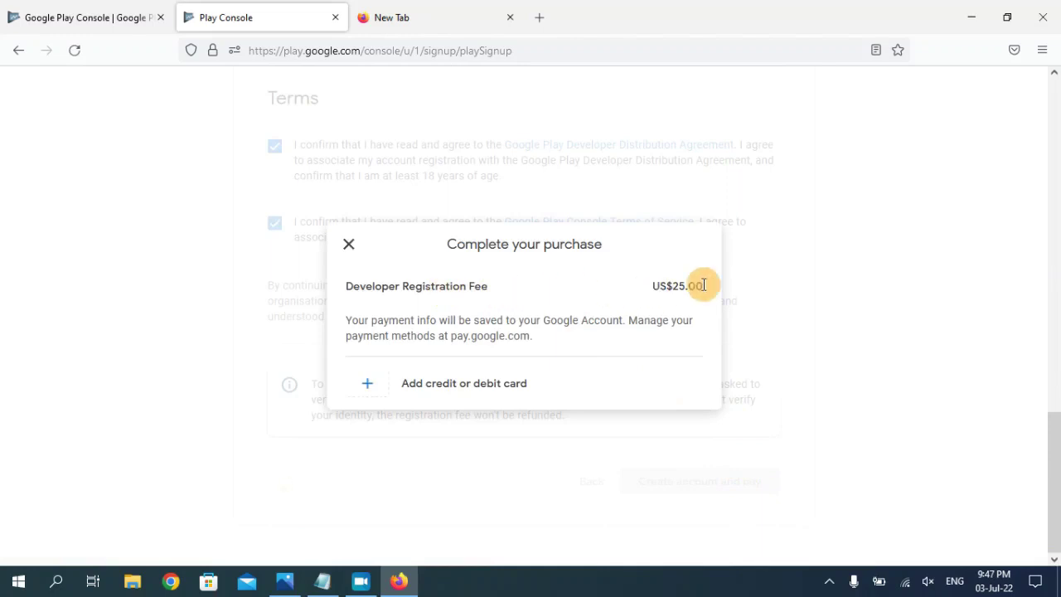
- Start adding a card for the US$25.00 fee and enter the card number and expiry details
drag(652, 286, 704, 288)
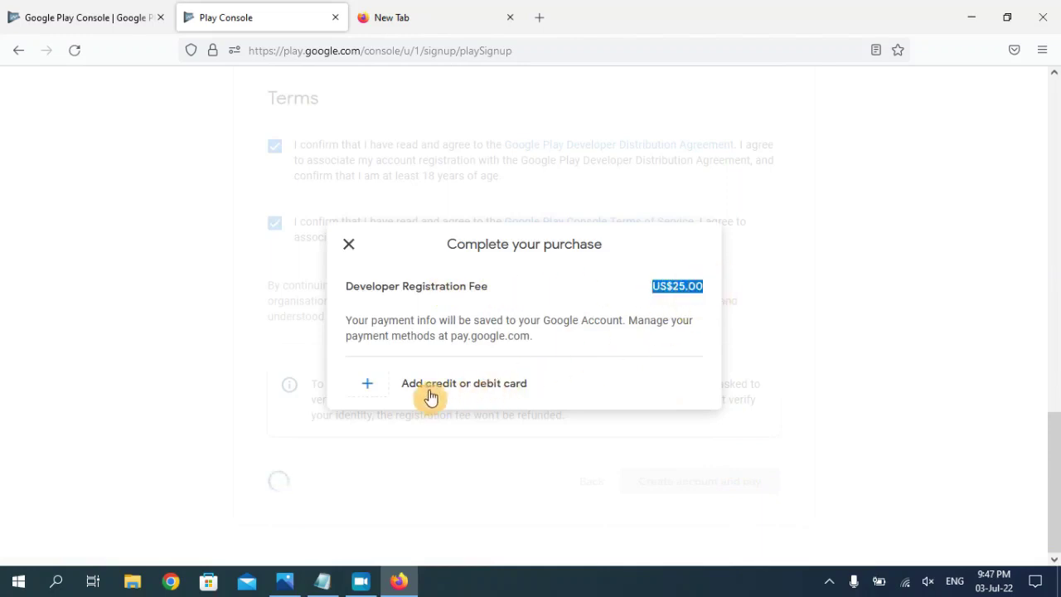
click(495, 390)
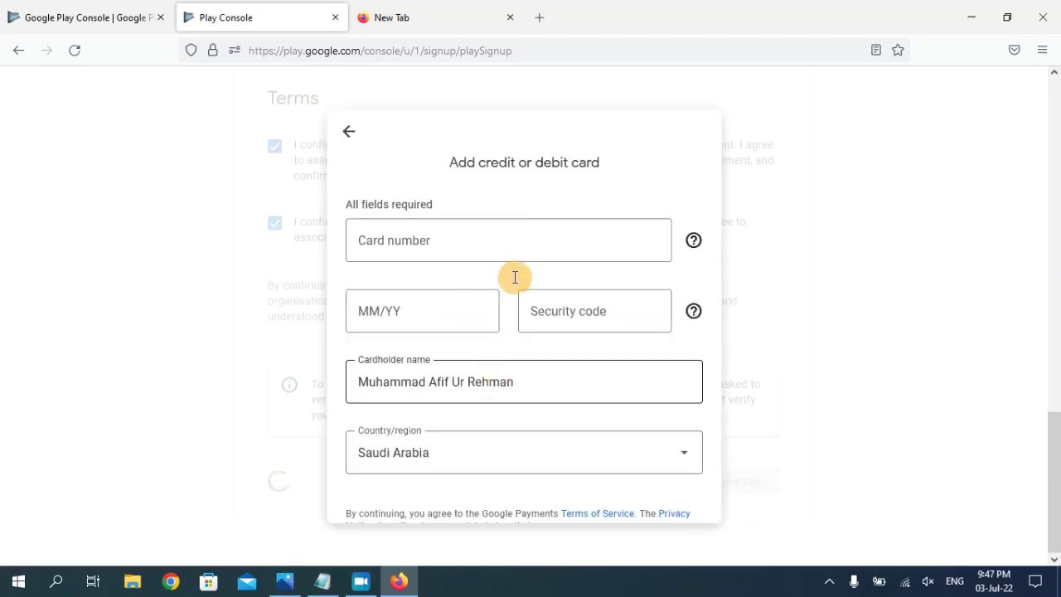
click(501, 253)
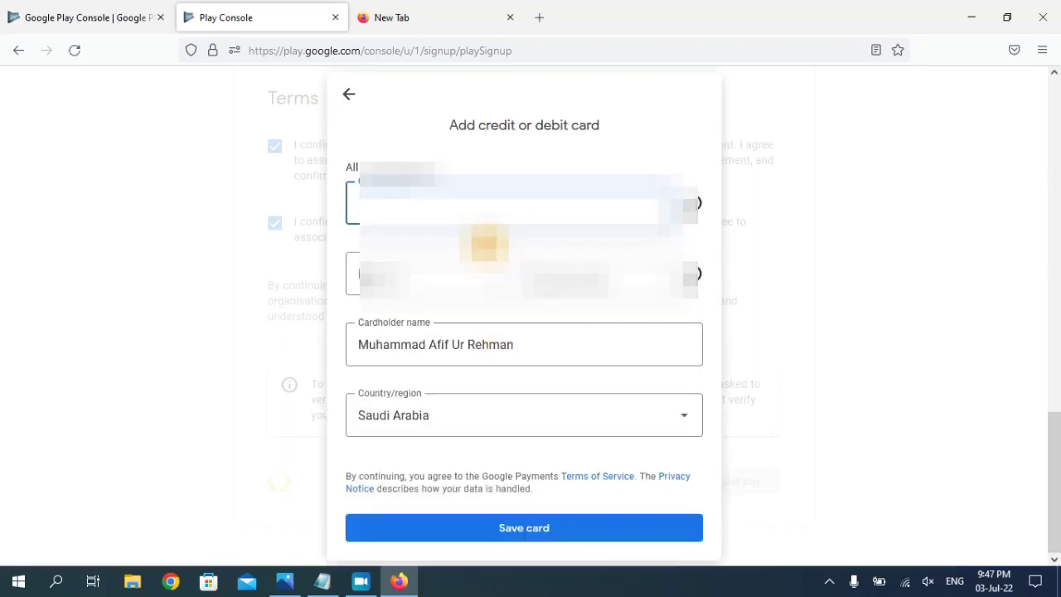
text(400)
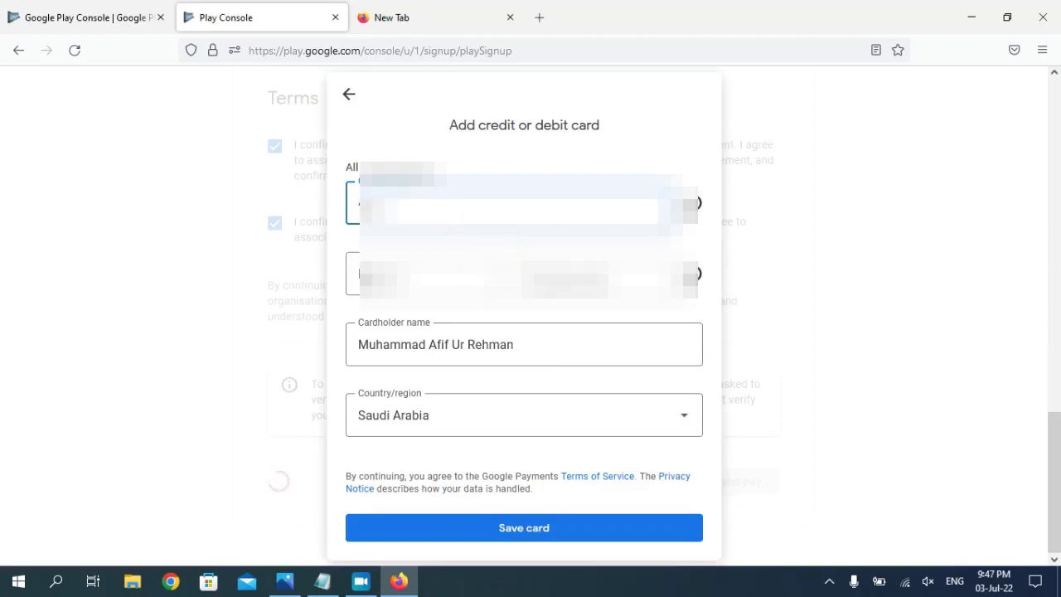
text(0000)
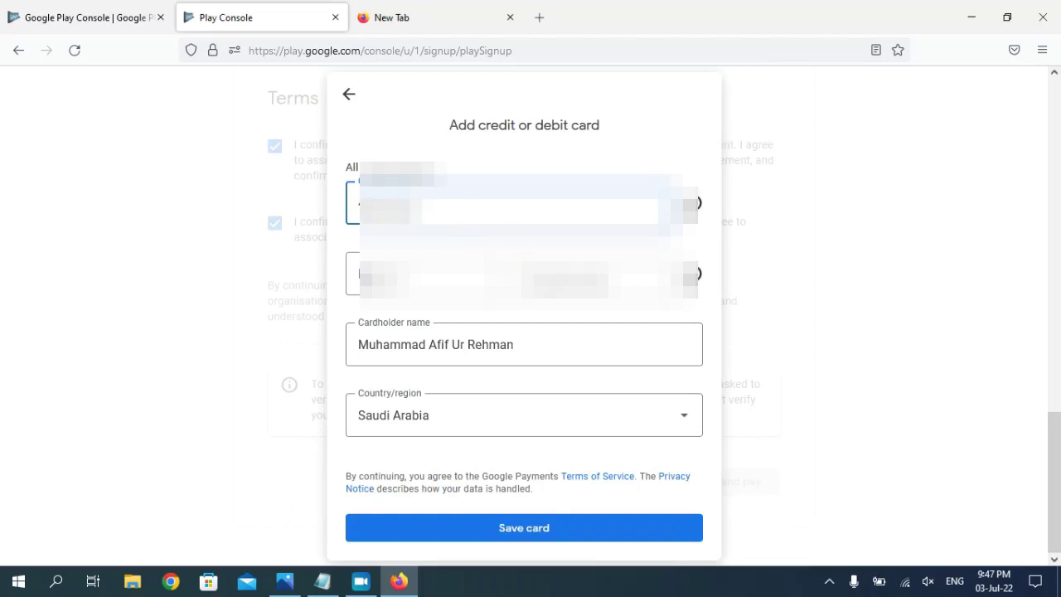
text(00)
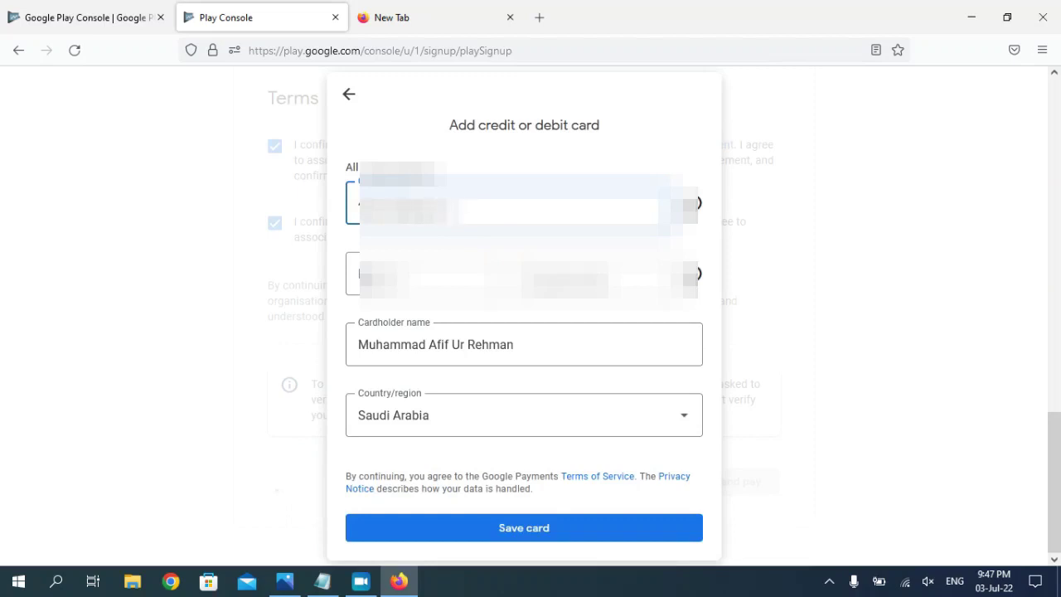
text(0000)
click(406, 288)
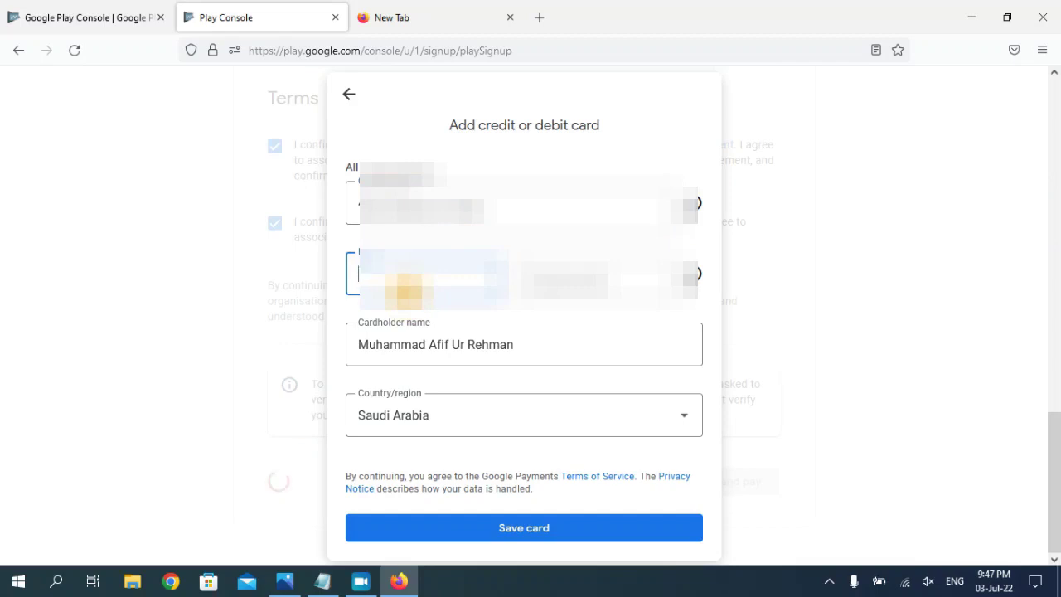
text(0)
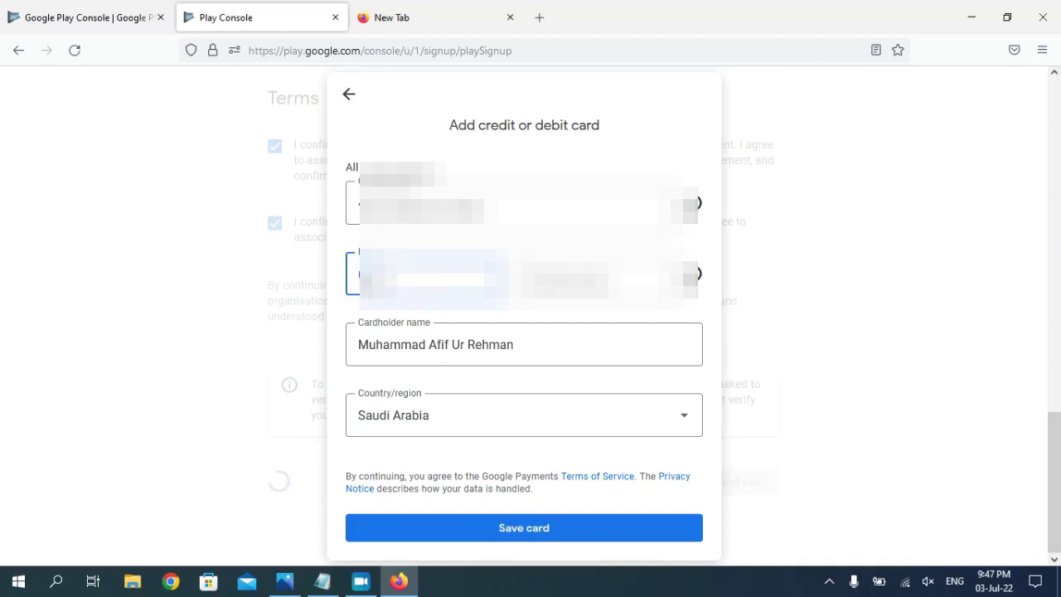
key(Tab)
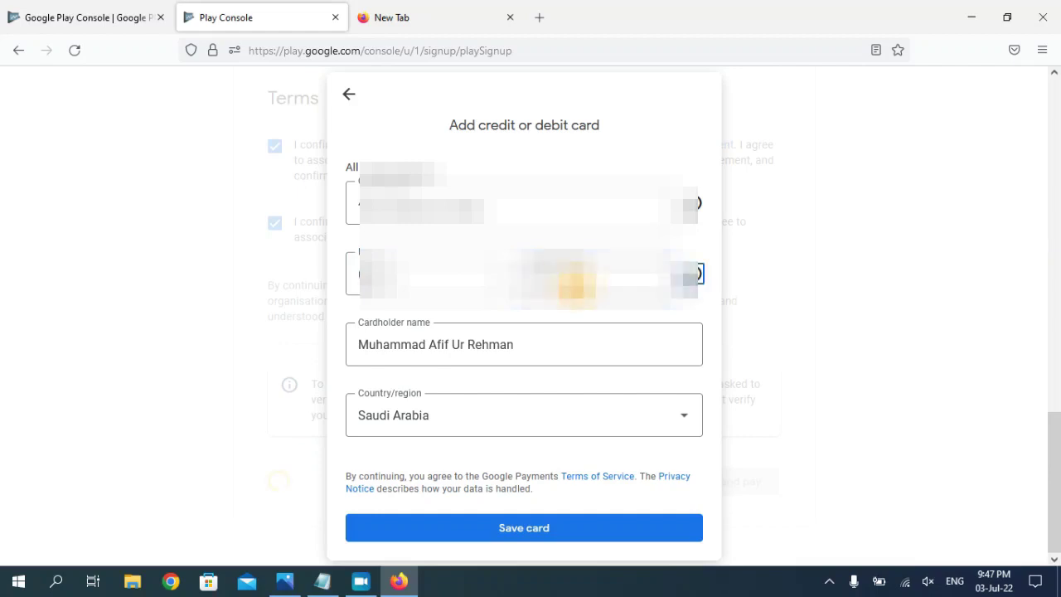
- Set the card's Country/region to Pakistan
click(627, 414)
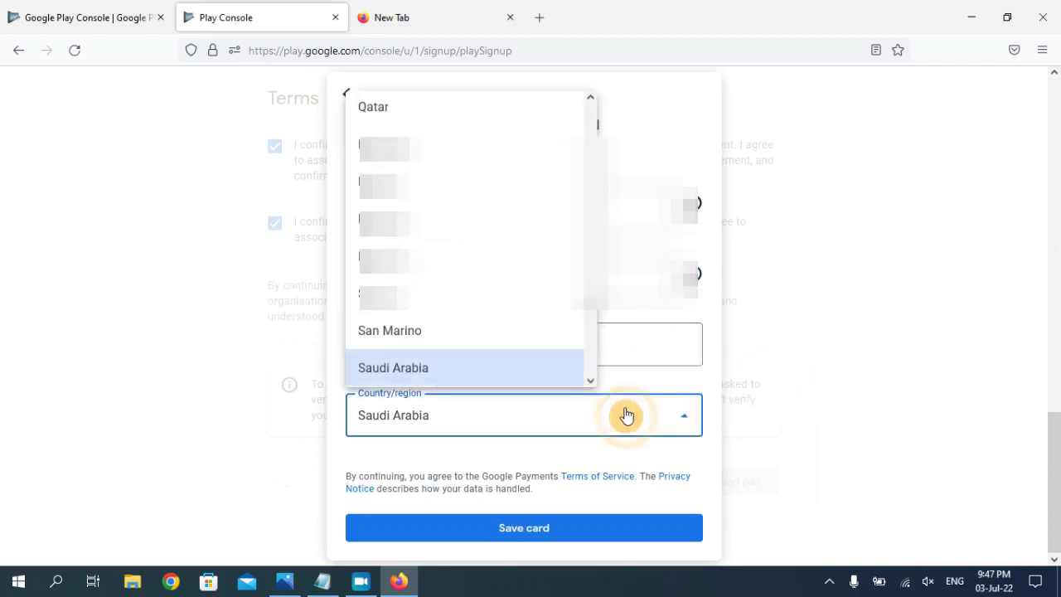
scroll(592, 310, down, 5)
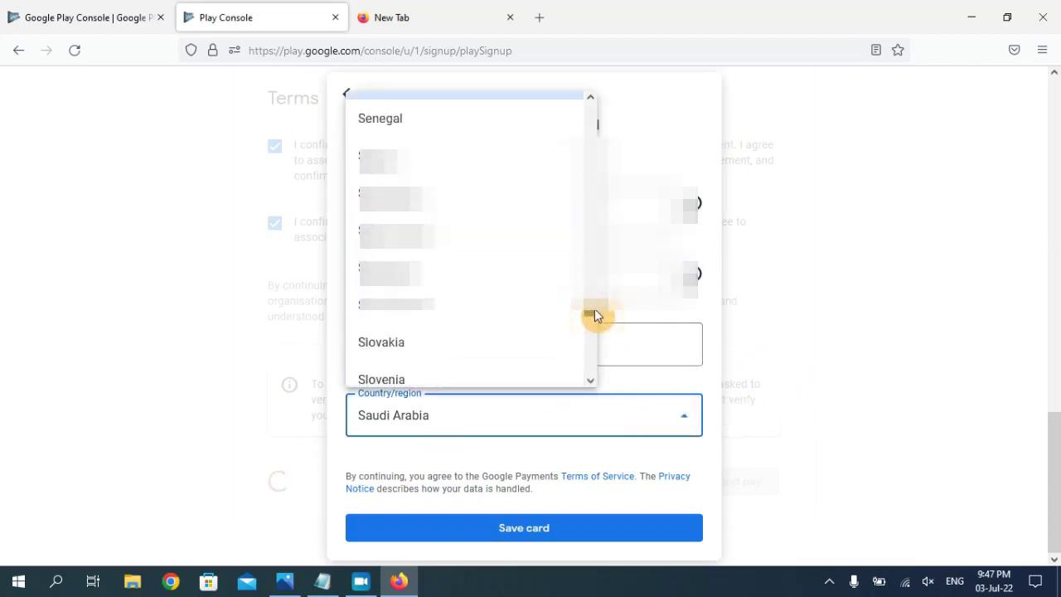
drag(595, 319, 586, 291)
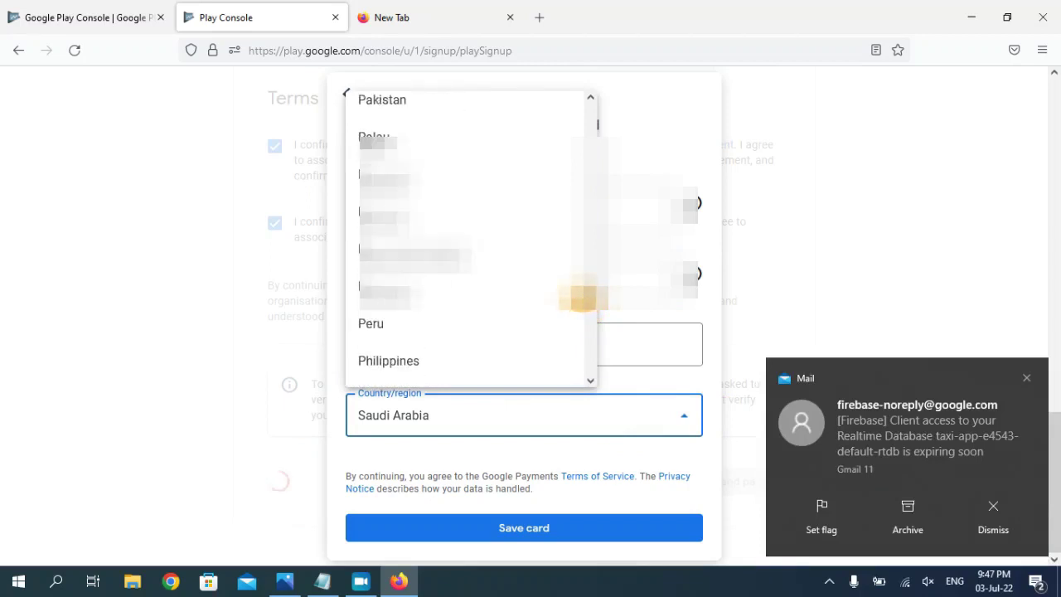
click(462, 106)
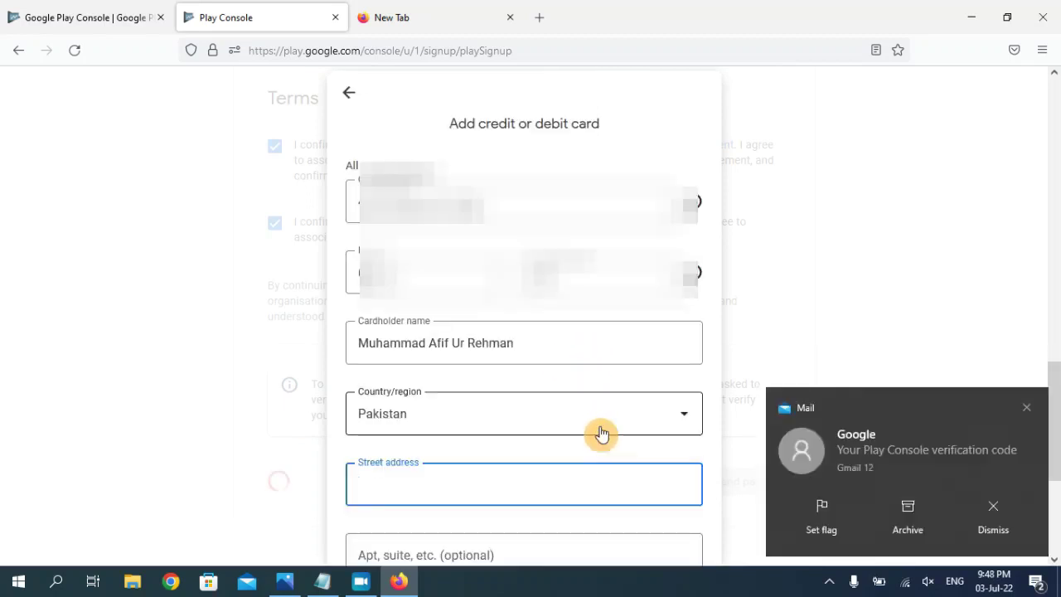
click(718, 342)
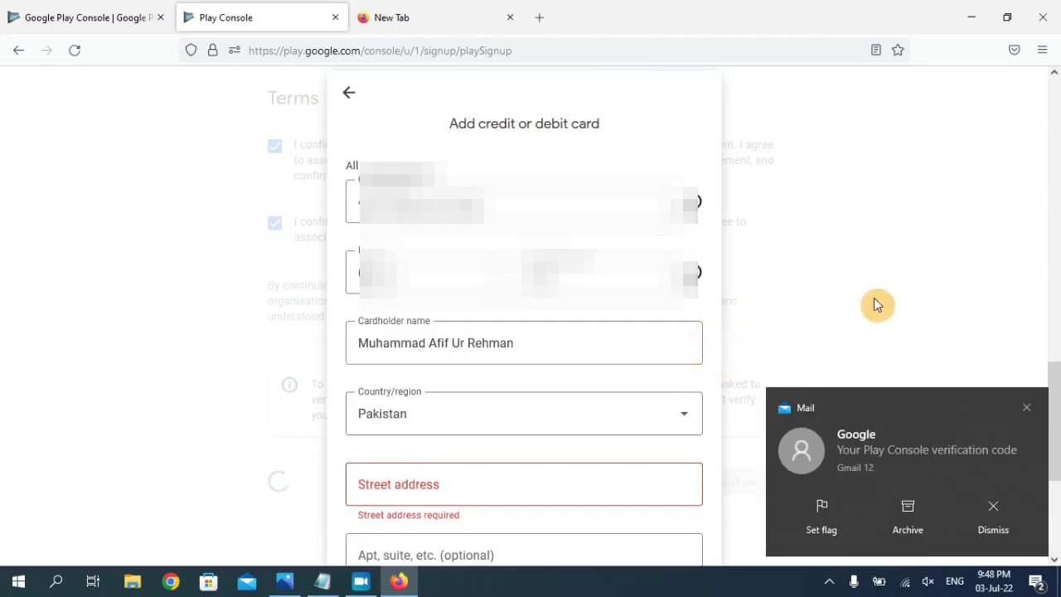
drag(1057, 398, 1049, 471)
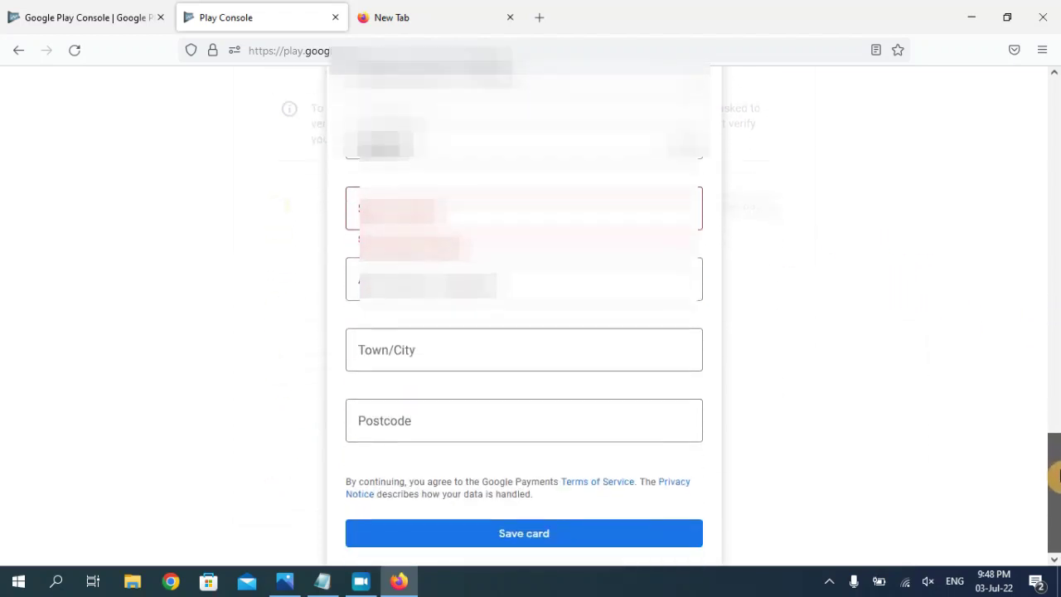
- Enter the billing street address, town/city and postcode, then save the card
click(463, 221)
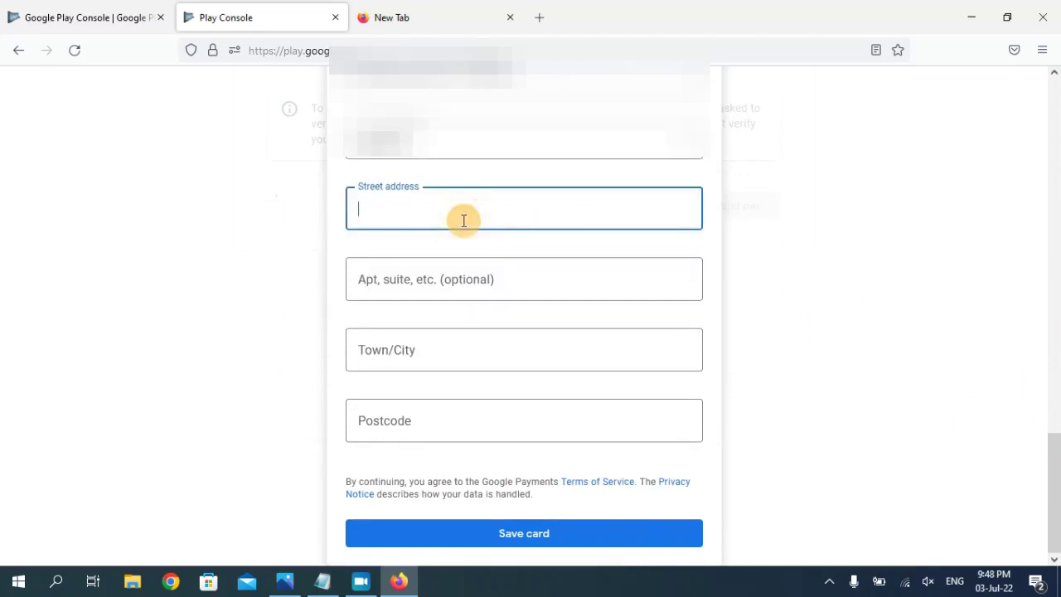
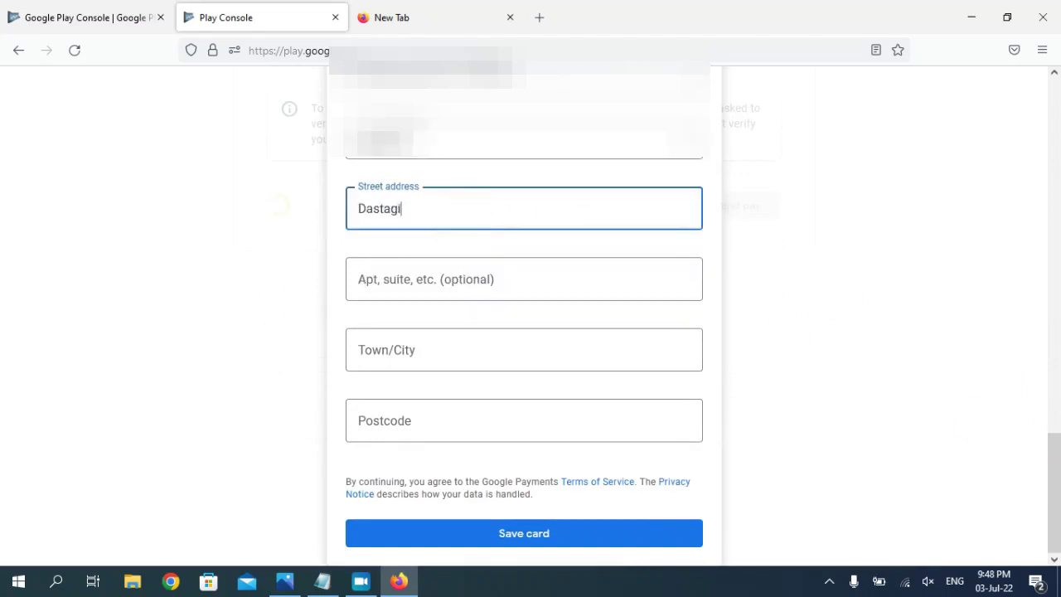
click(517, 206)
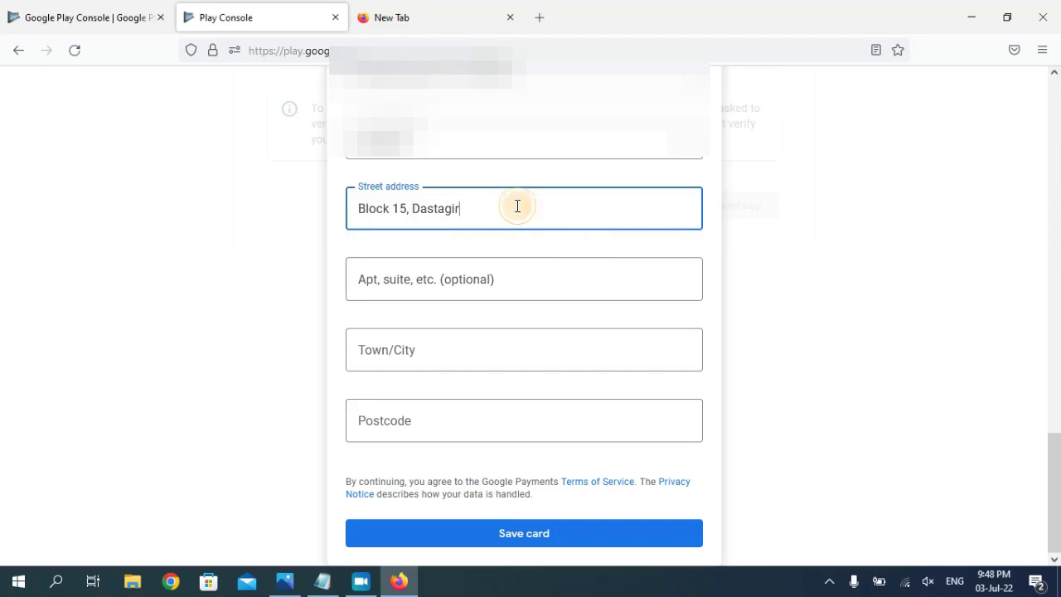
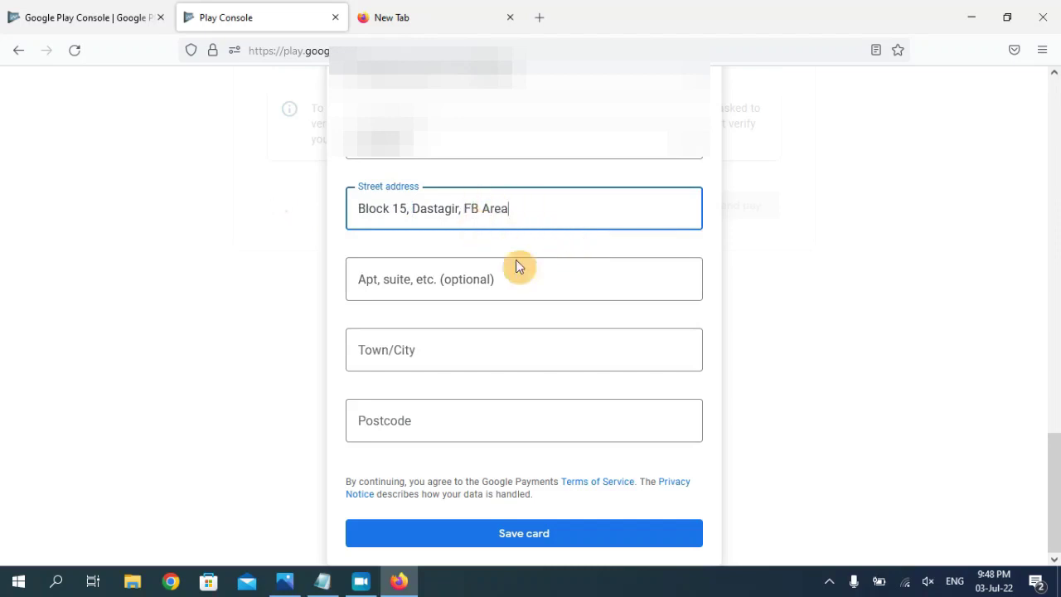
click(520, 345)
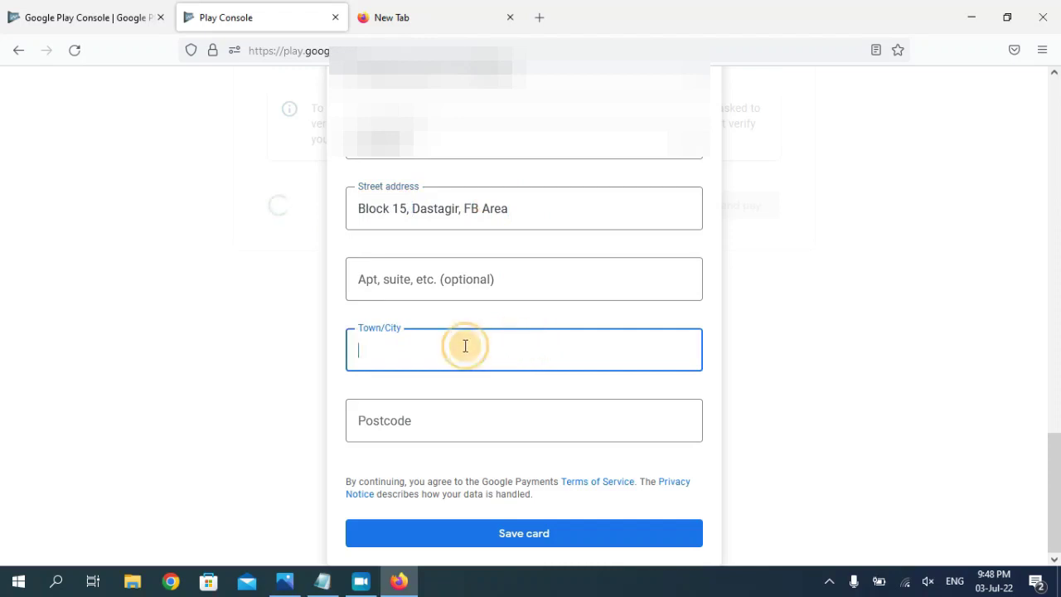
text(Karach)
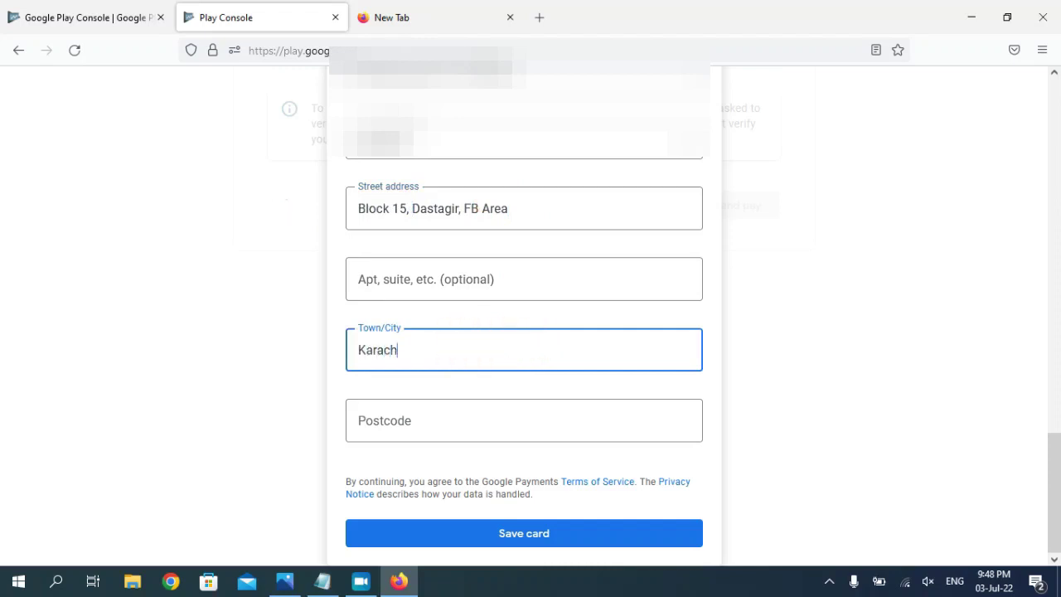
text(i)
click(423, 416)
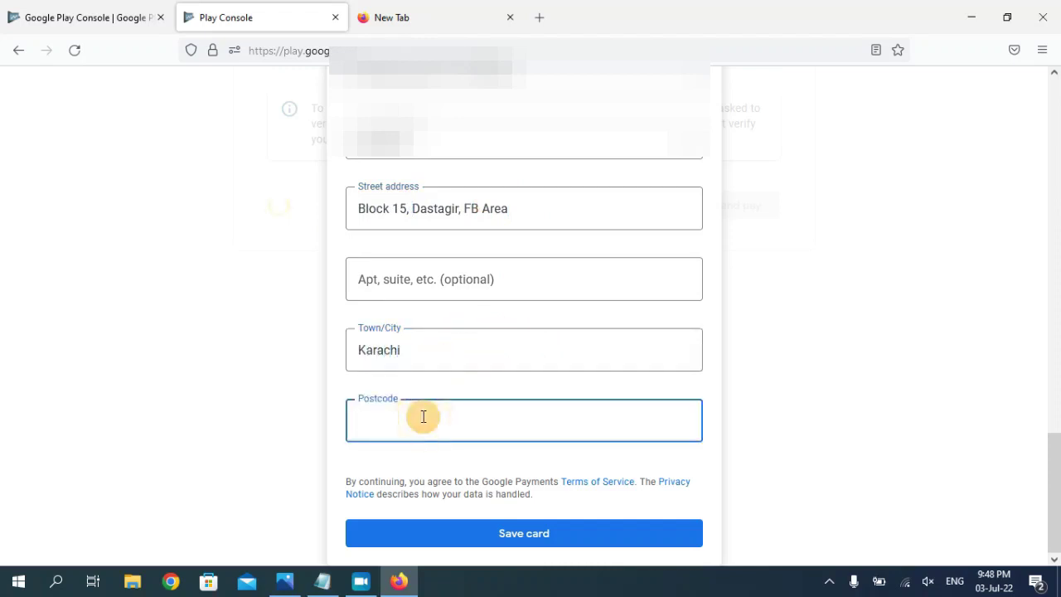
text(75950)
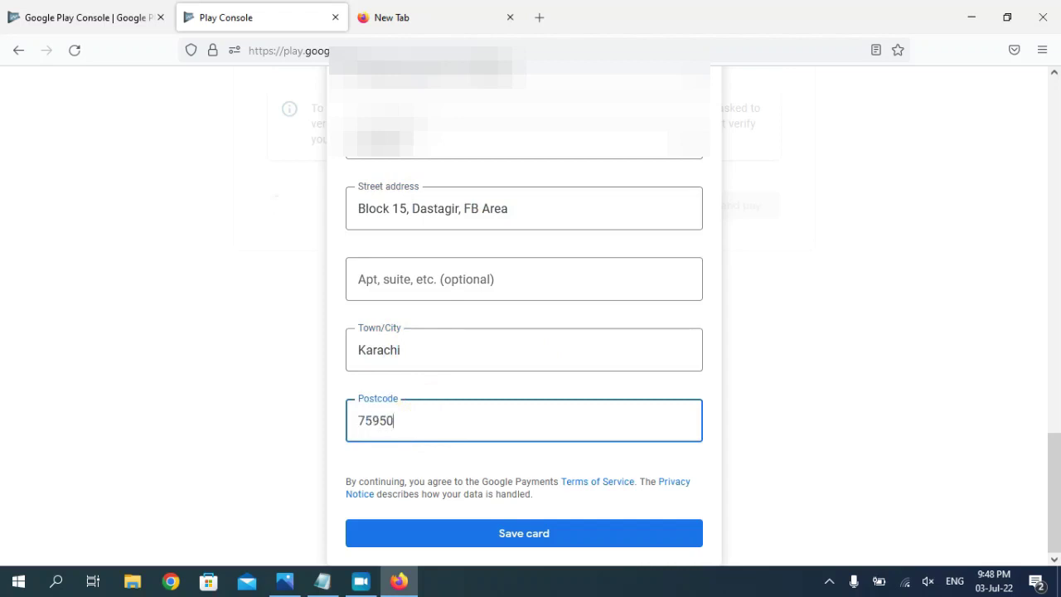
click(529, 534)
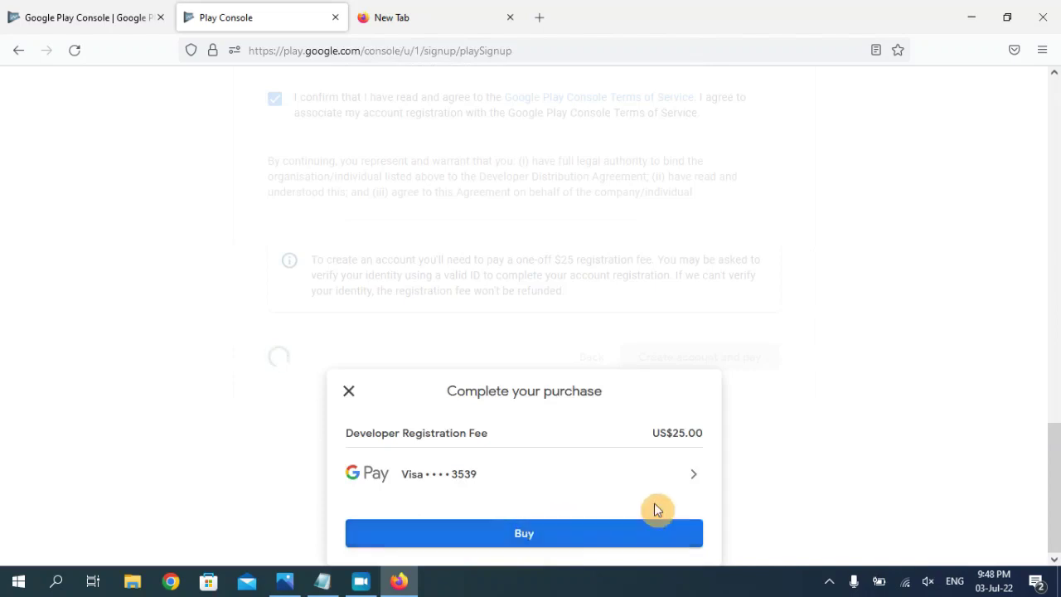
- Buy the US$25.00 Developer Registration Fee in the Complete your purchase dialog
click(527, 534)
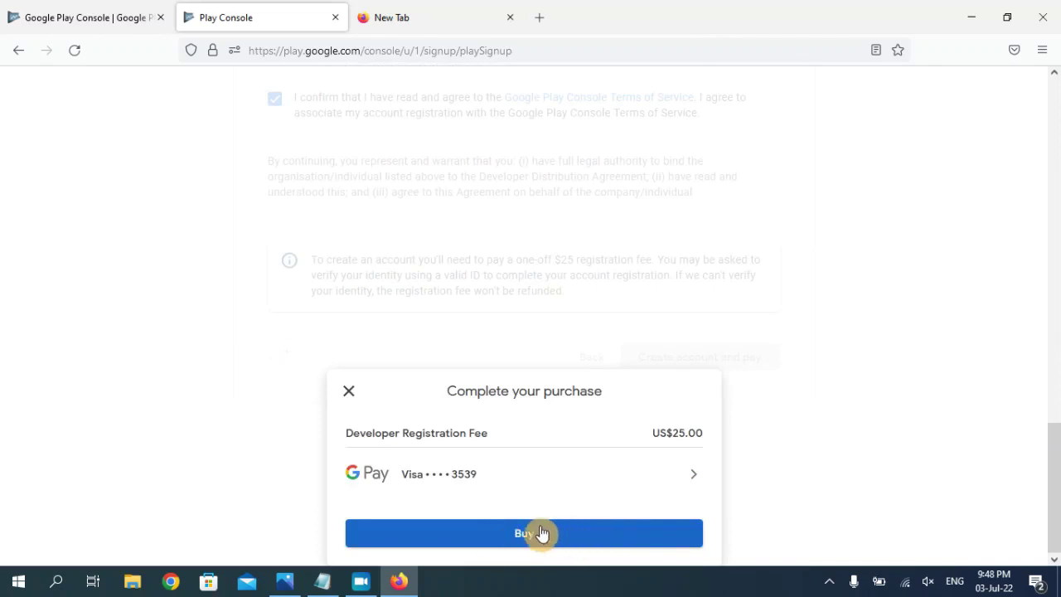
click(534, 532)
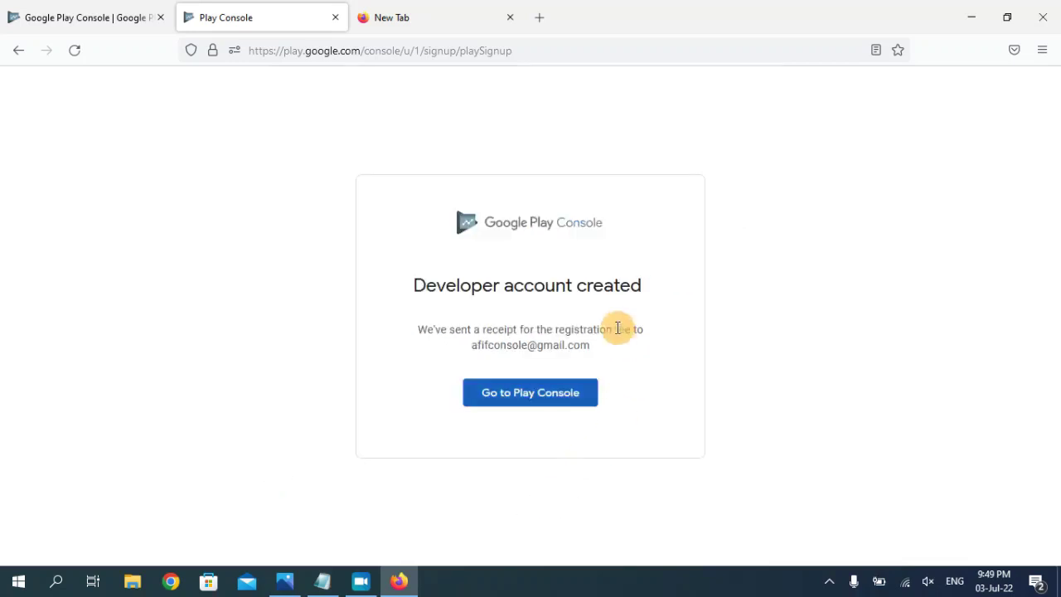
- Note the Developer account created confirmation and continue into Play Console
drag(414, 285, 557, 278)
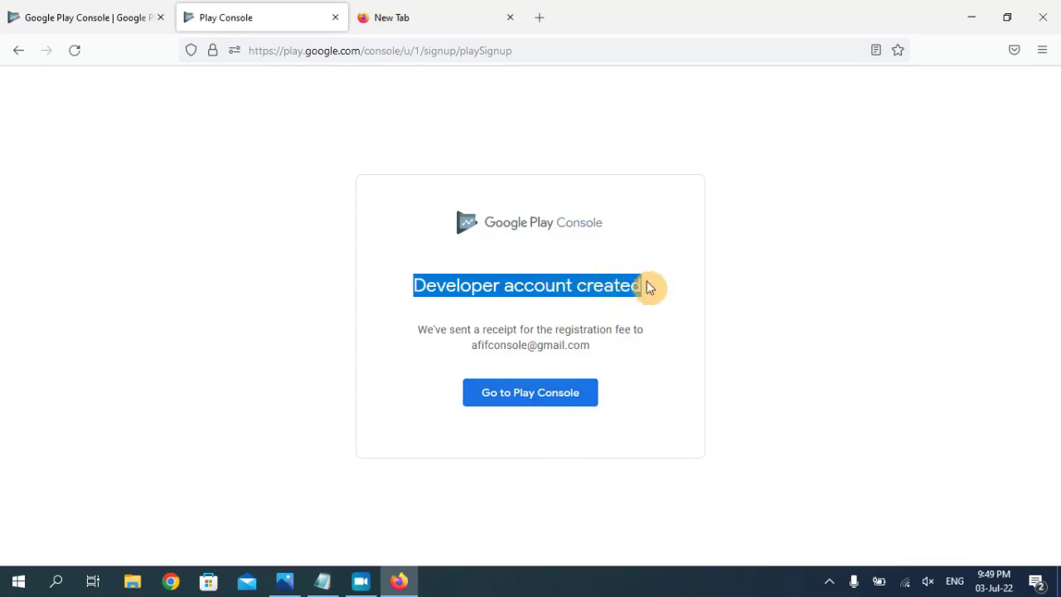
click(539, 396)
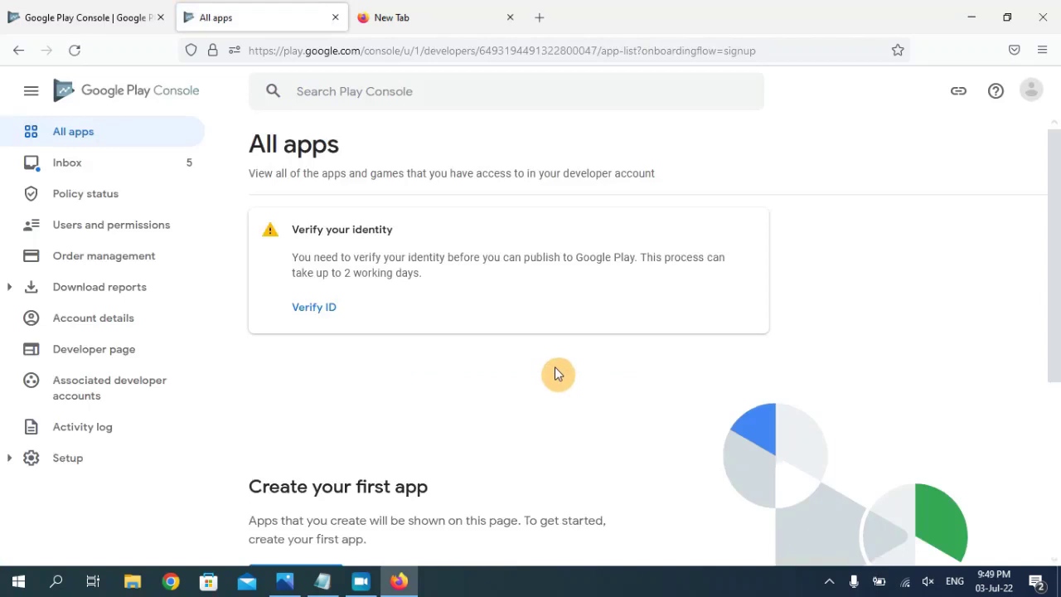
- Choose Verify ID in the Verify your identity card on the All apps page
drag(1055, 167, 1023, 108)
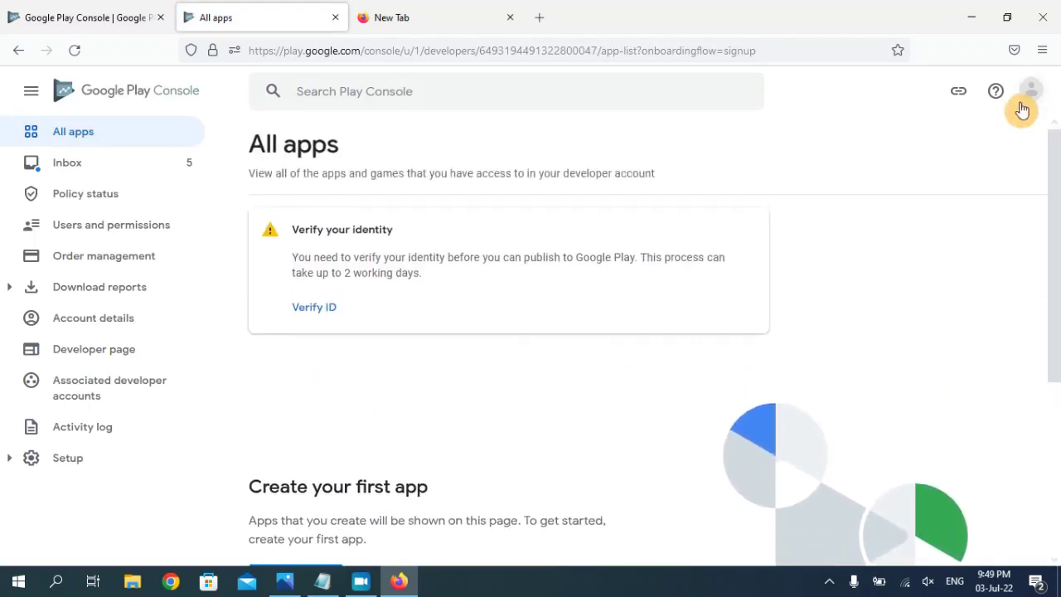
click(314, 308)
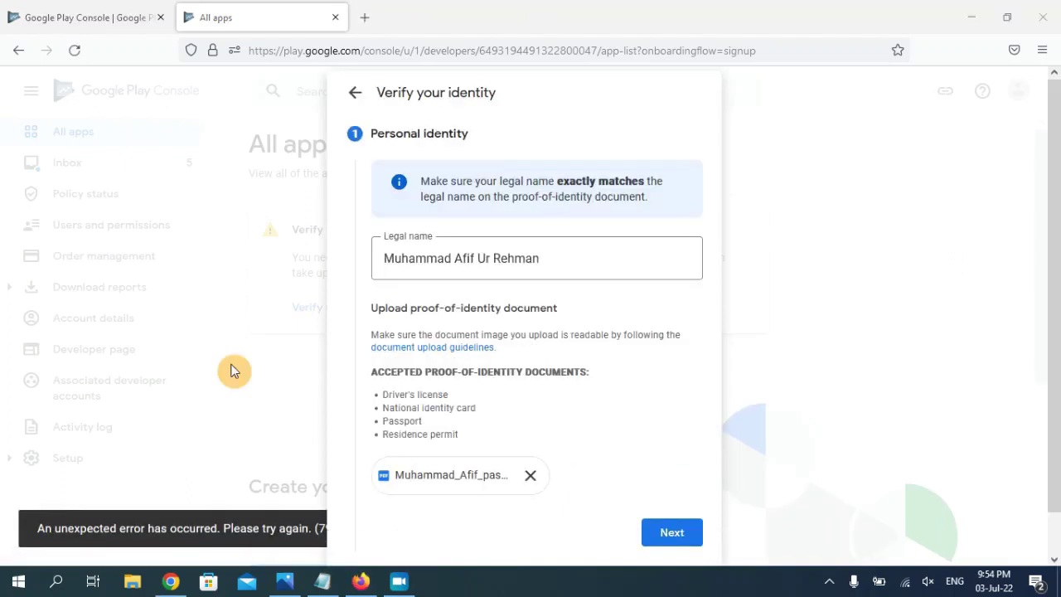
- Review the entered legal name and passport upload, then proceed to the Enter your address step
drag(564, 261, 375, 259)
click(597, 255)
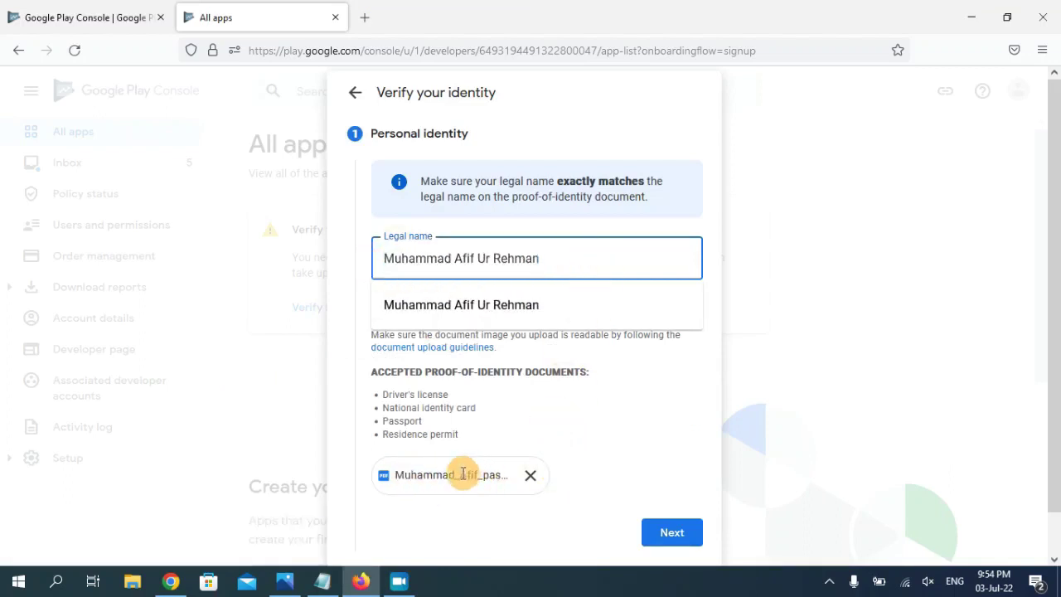
click(678, 539)
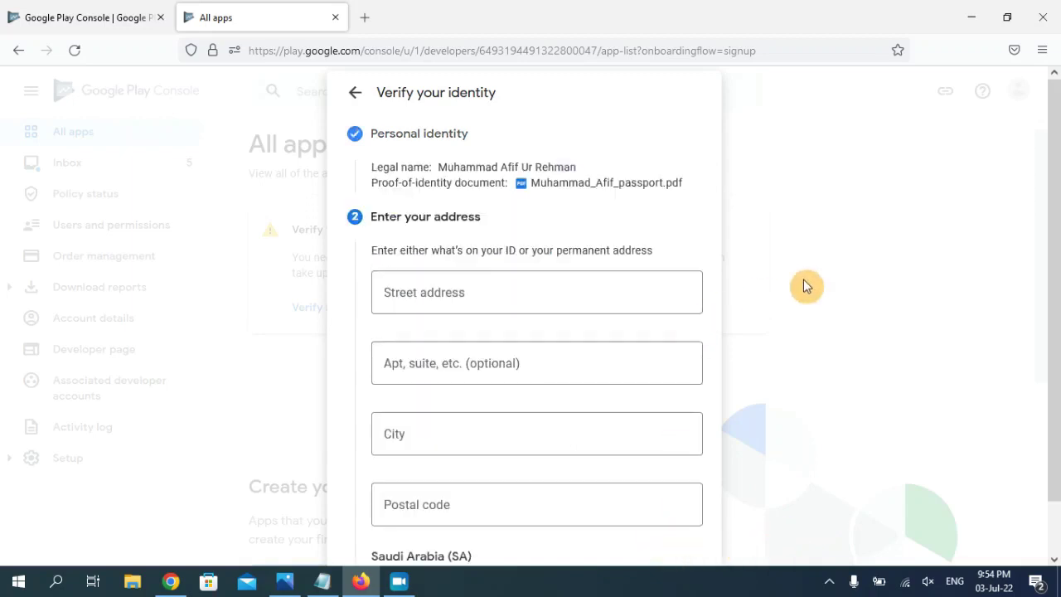
scroll(1059, 306, down, 2)
- Fill in the street address, city and postal code for identity verification
click(460, 236)
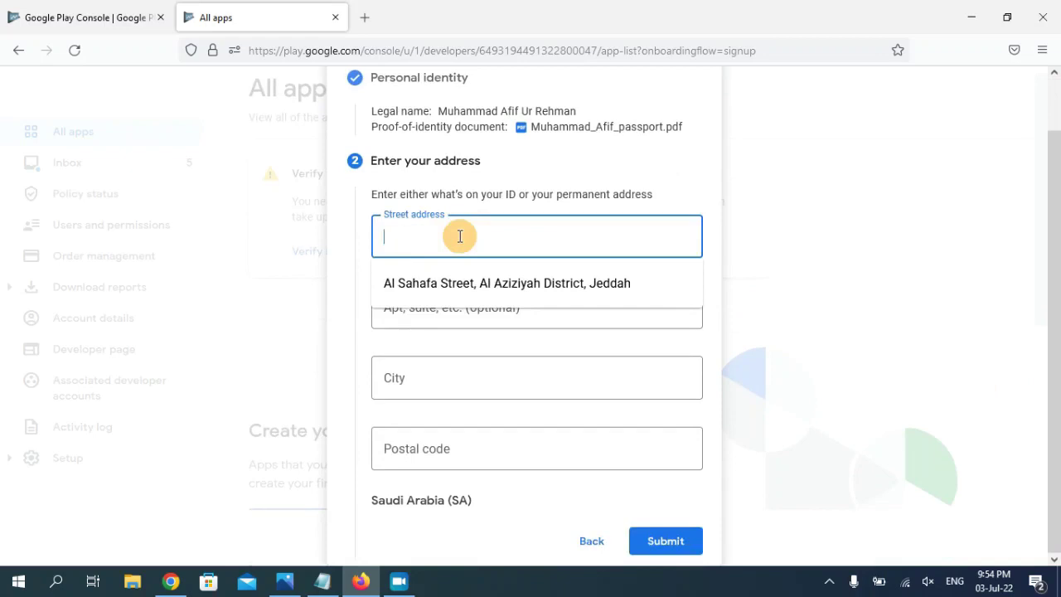
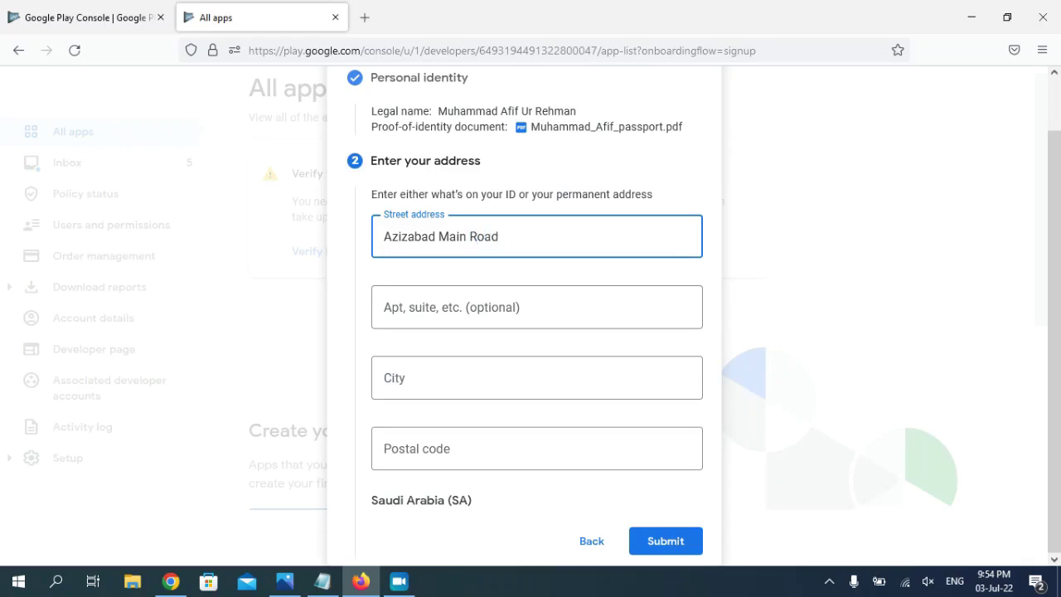
click(440, 372)
text(Karachi)
click(498, 458)
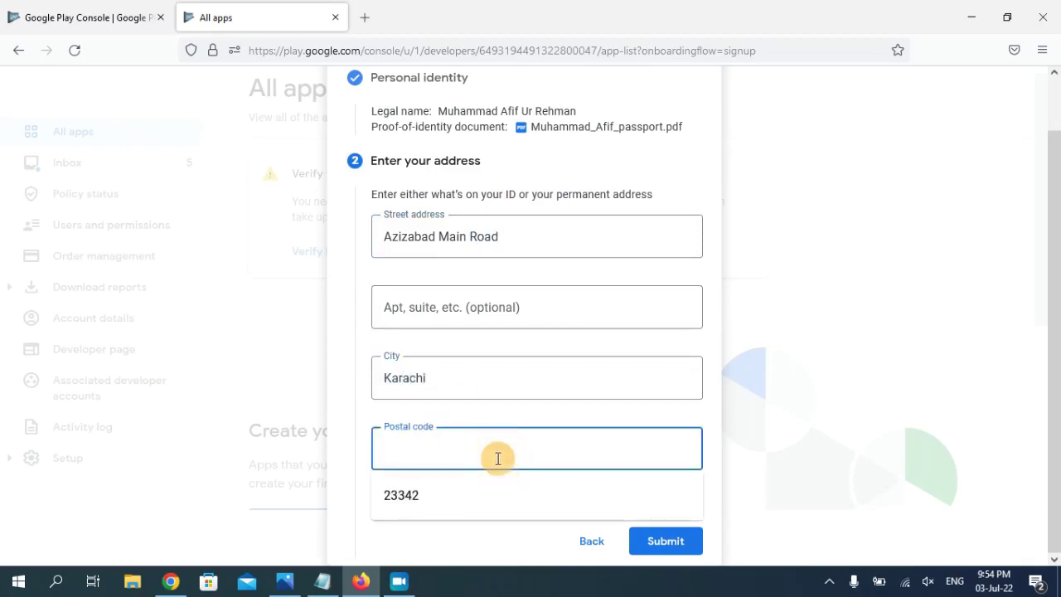
text(75950)
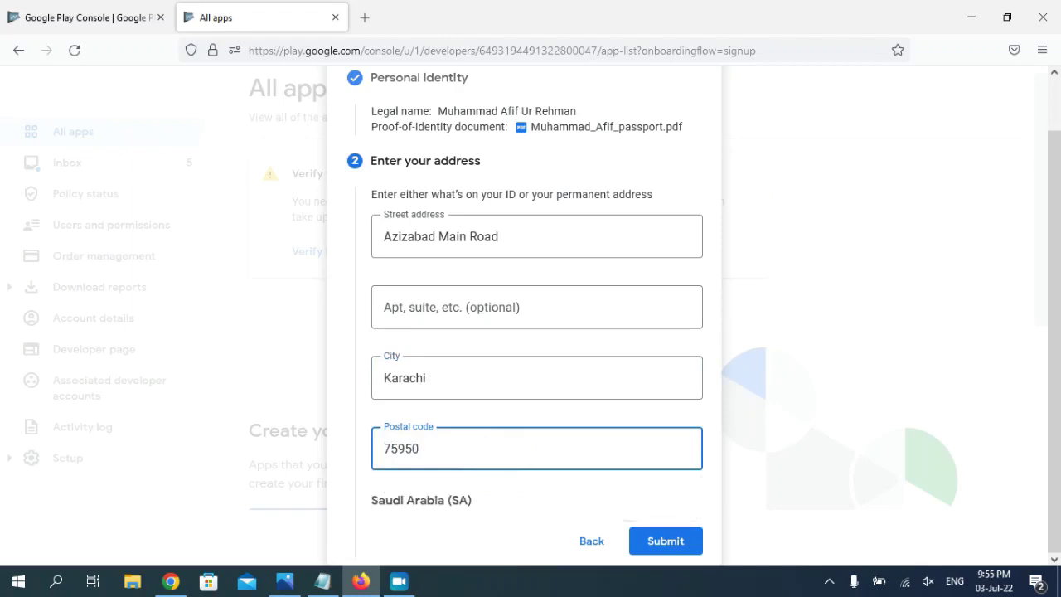
click(422, 507)
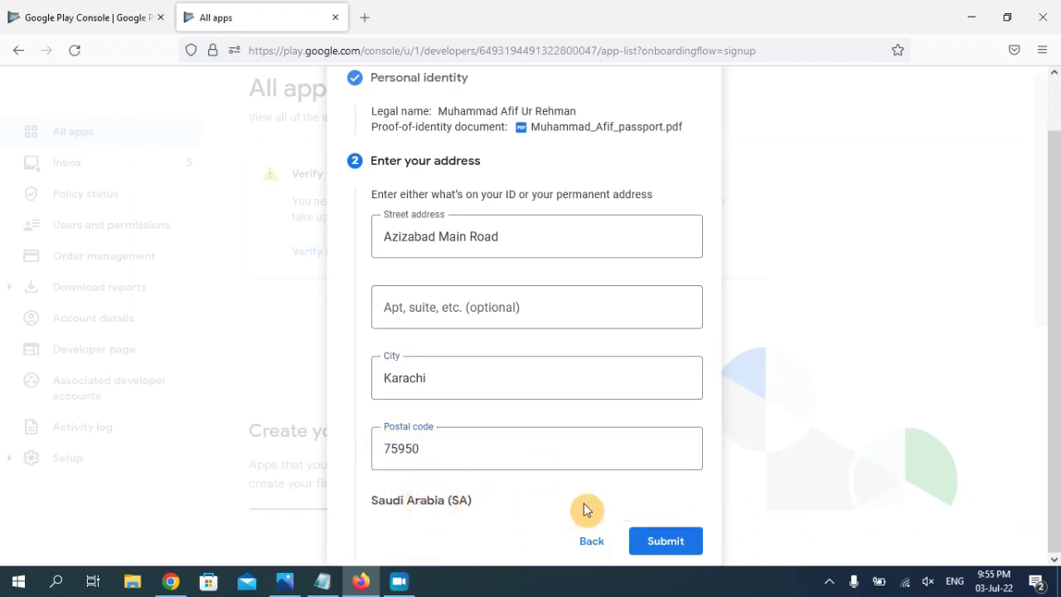
- Check the completed address form and submit the identity verification request
scroll(1057, 507, up, 1)
scroll(1057, 507, down, 1)
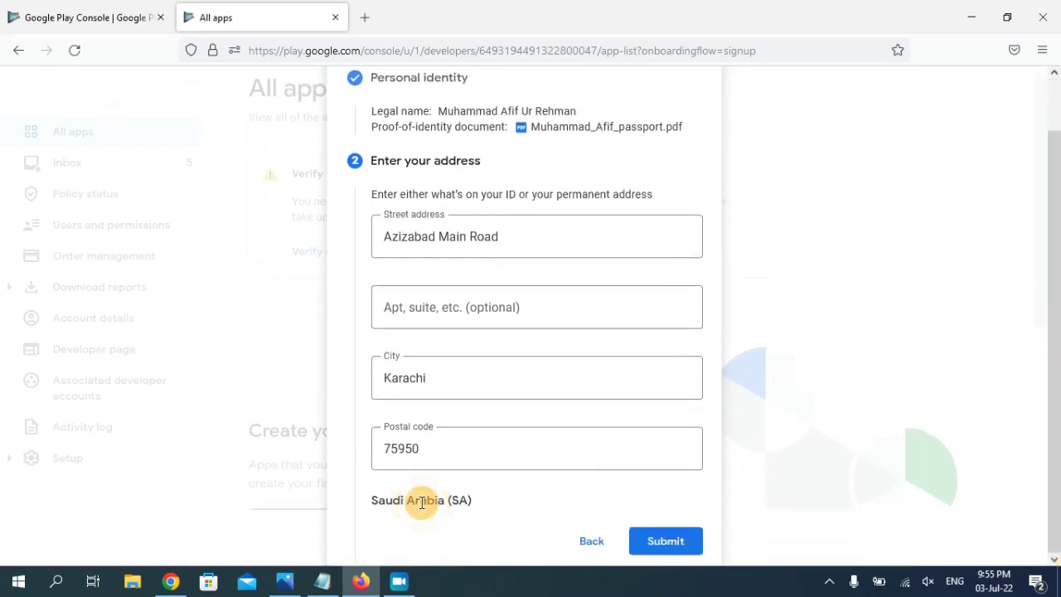
scroll(1057, 179, up, 1)
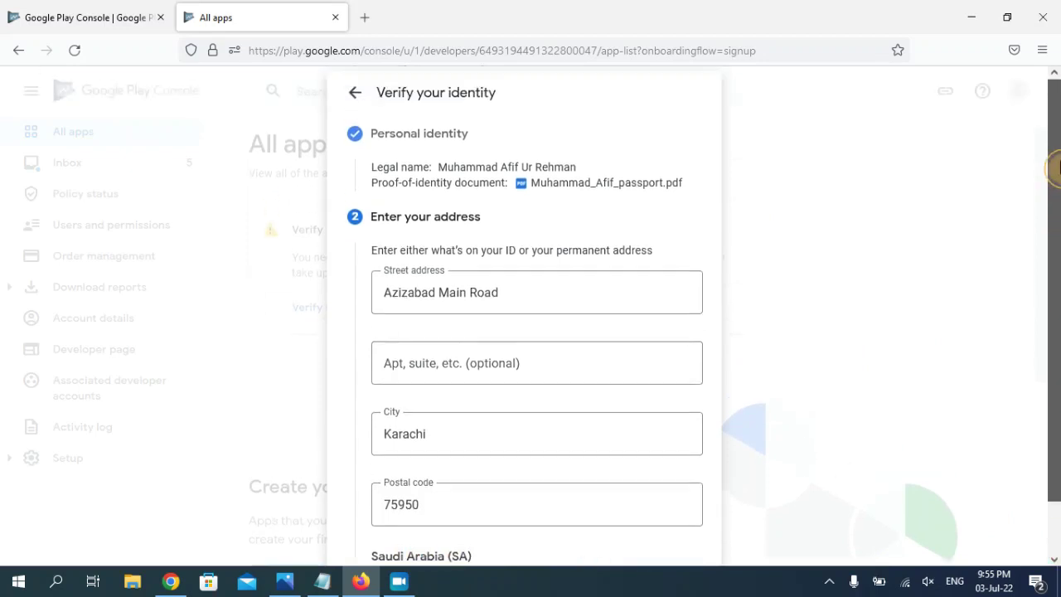
scroll(911, 331, down, 1)
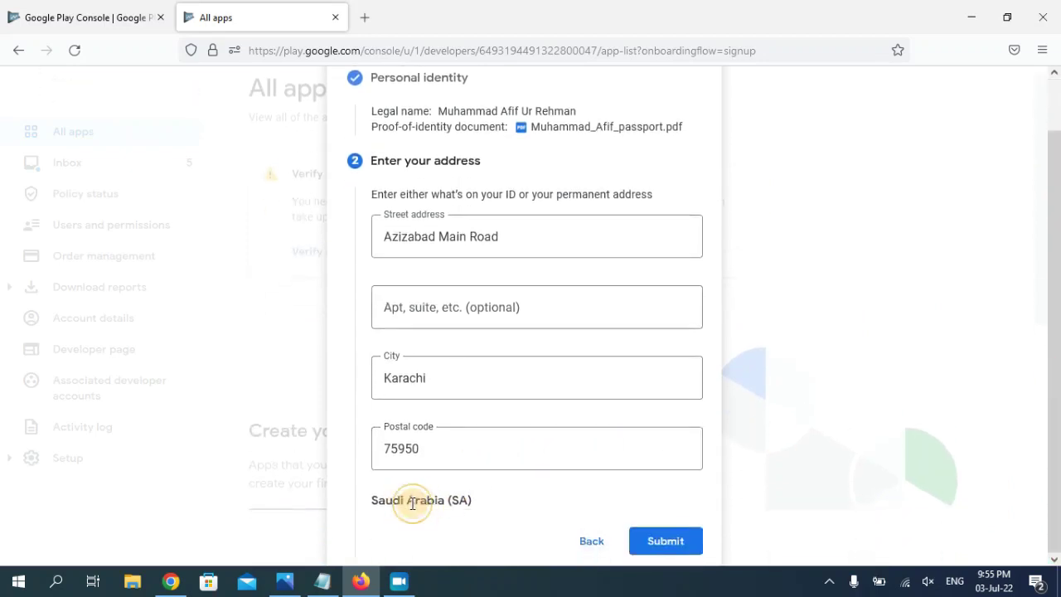
click(652, 554)
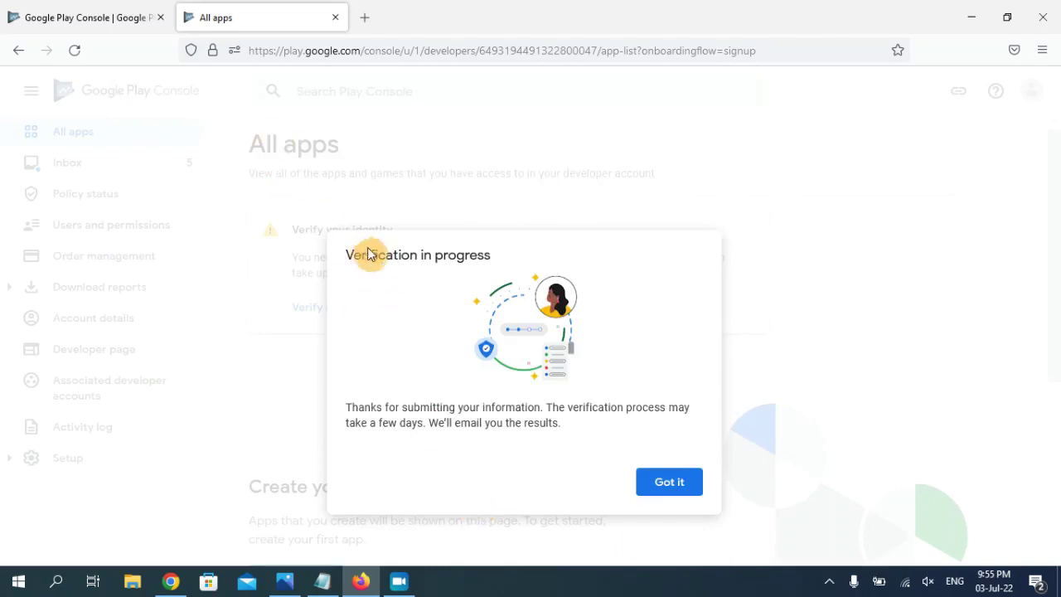
- Dismiss the 'Verification in progress' confirmation with Got it to return to All apps
drag(370, 255, 508, 264)
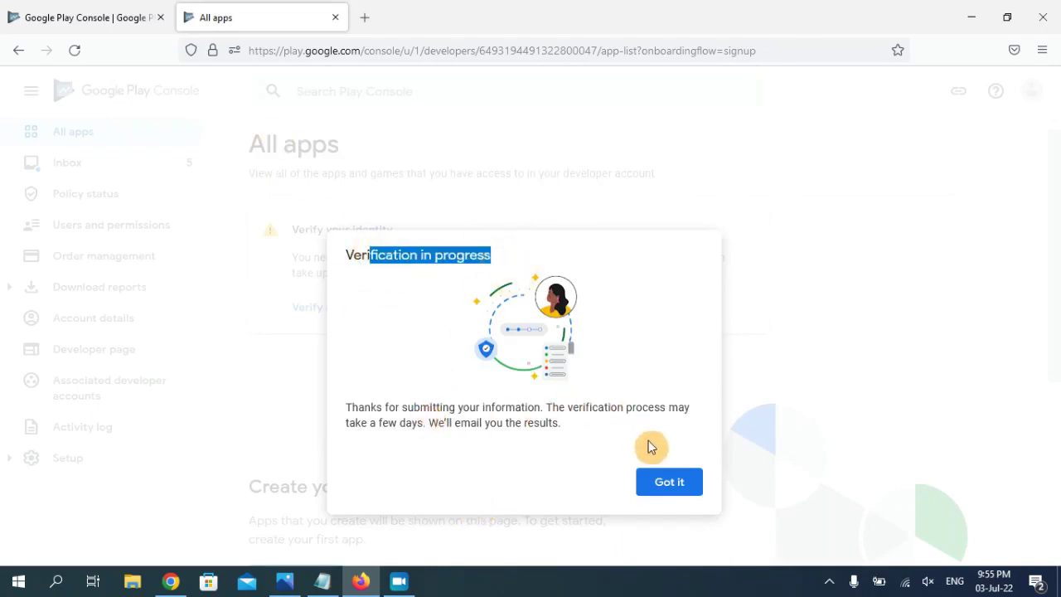
click(682, 483)
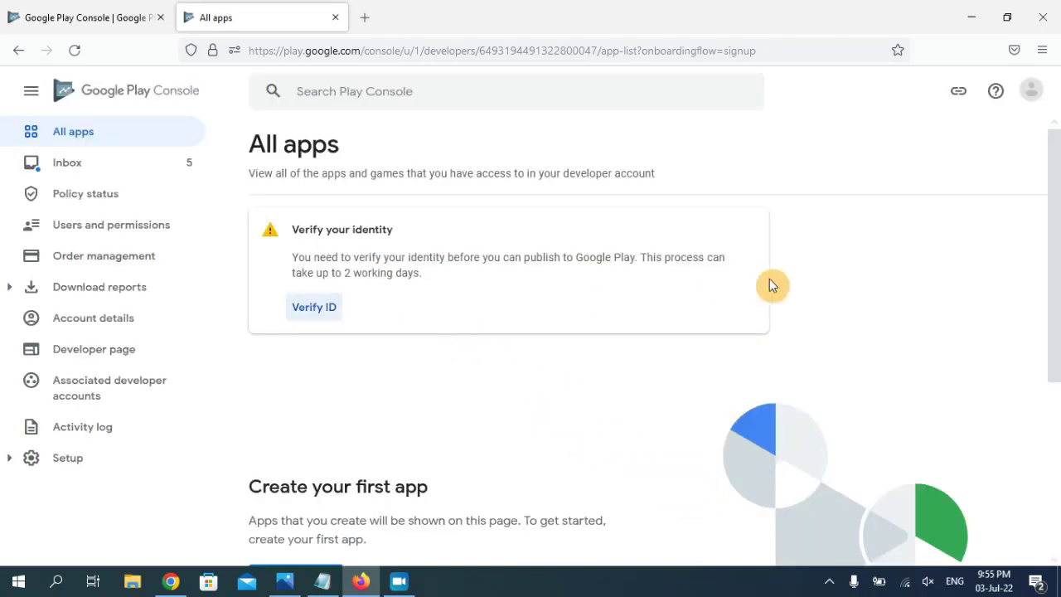
- Reload All apps and confirm the identity card reads 'ID verification in progress', up to 2 working days
scroll(1048, 307, down, 3)
scroll(1048, 308, up, 3)
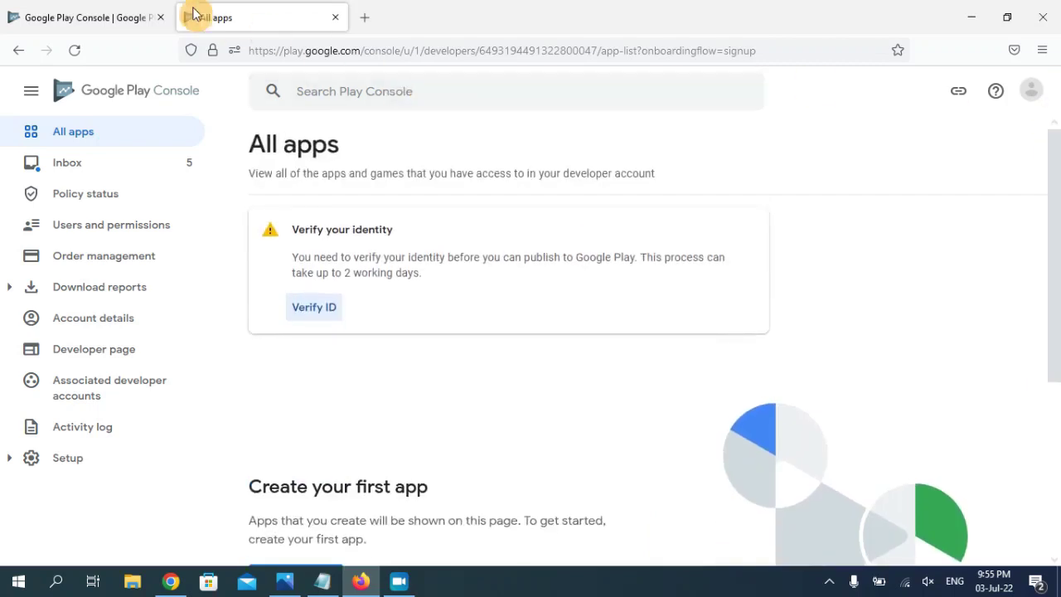
click(73, 49)
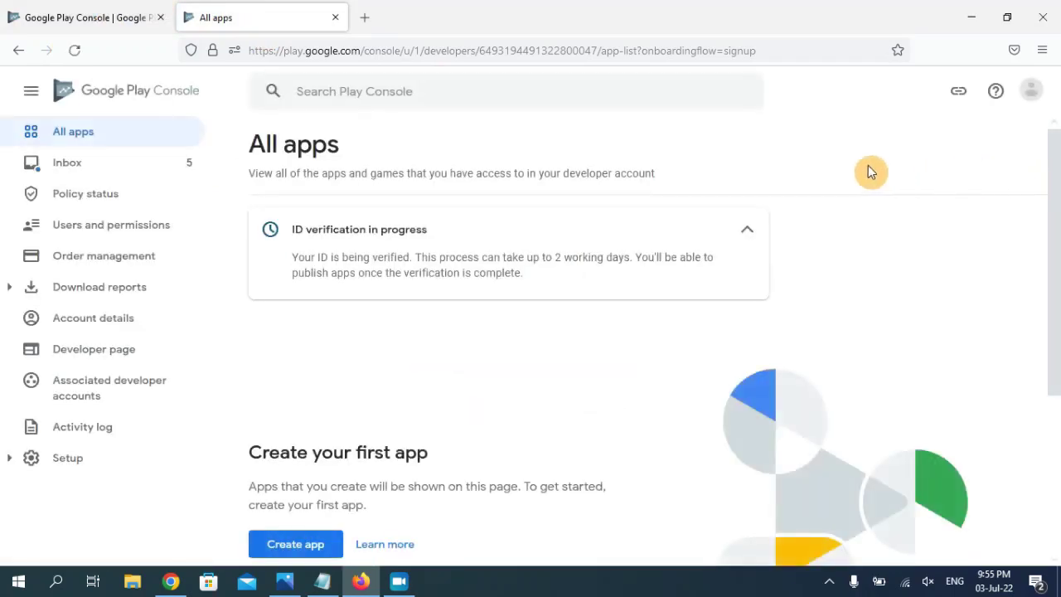
scroll(369, 232, down, 2)
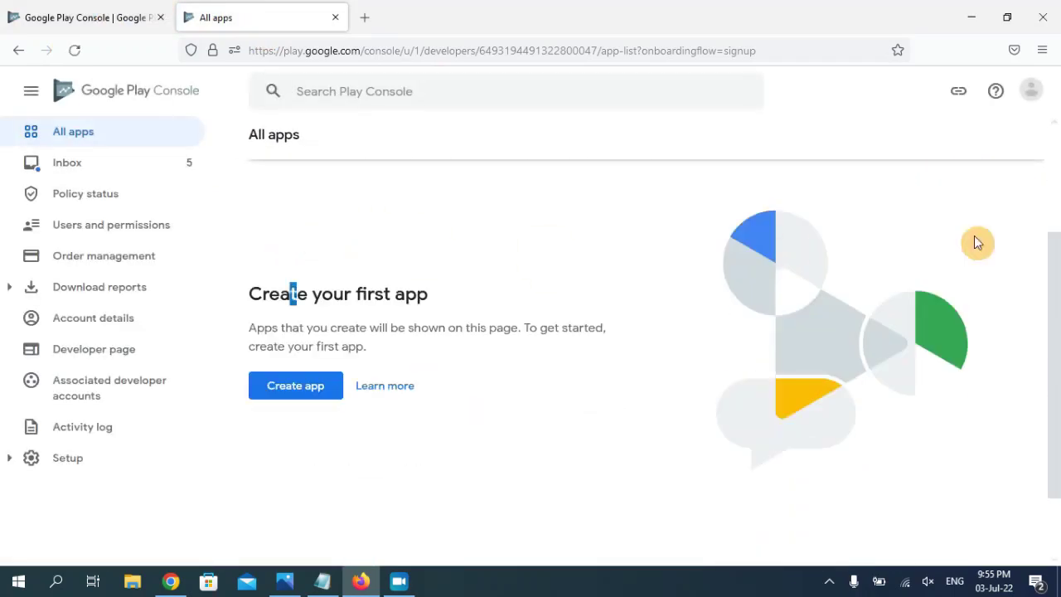
scroll(791, 249, up, 2)
drag(273, 229, 439, 239)
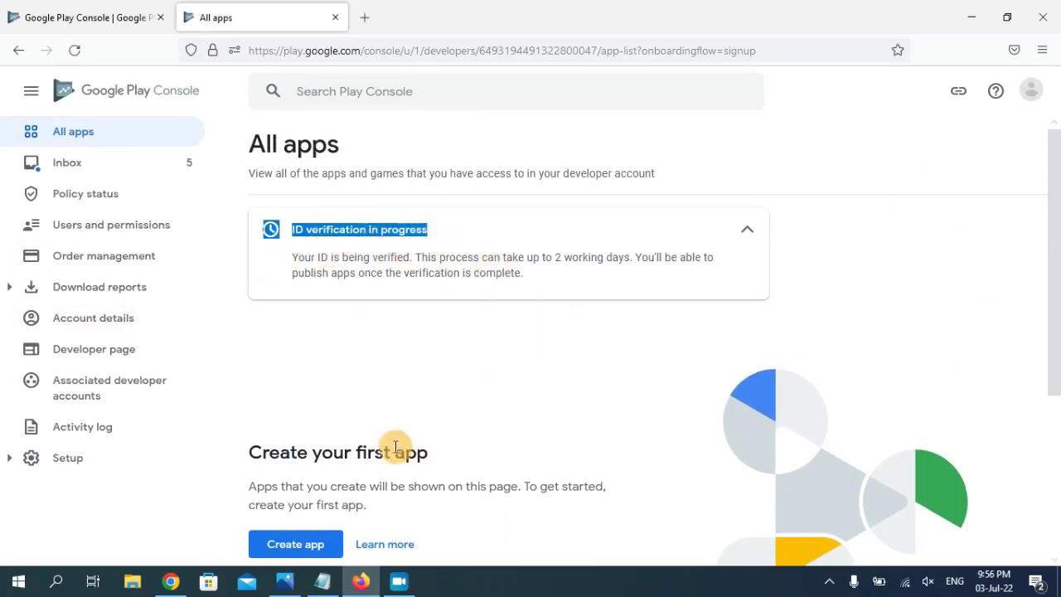
drag(1054, 237, 1055, 373)
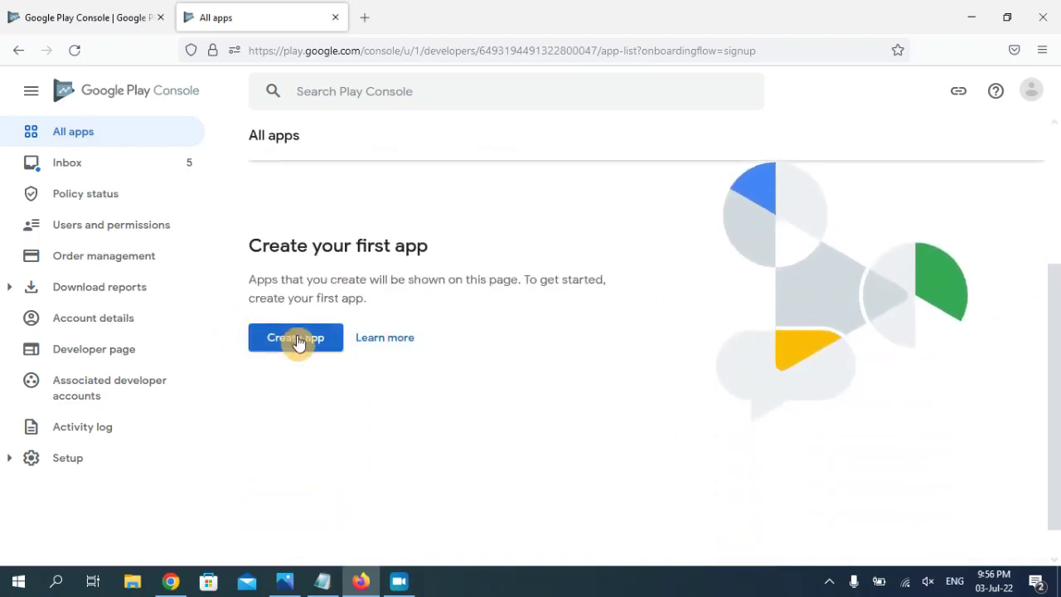
drag(1055, 276, 1057, 143)
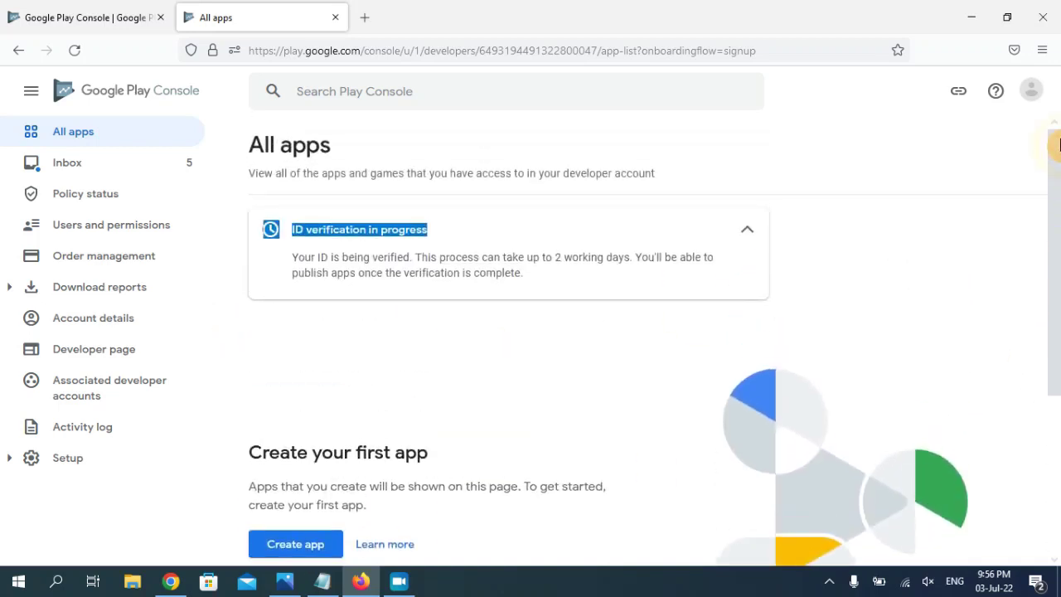